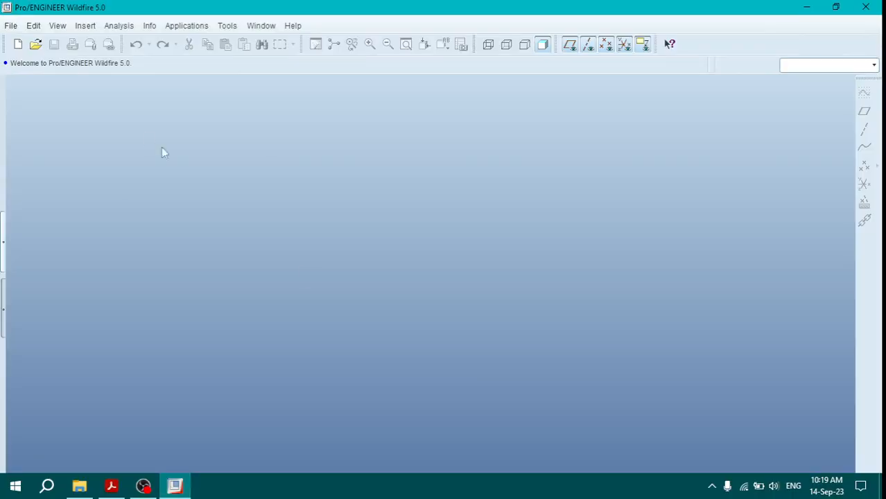
Step: Create a new Sketch file named Sketch3
left_click(10, 26)
left_click(38, 42)
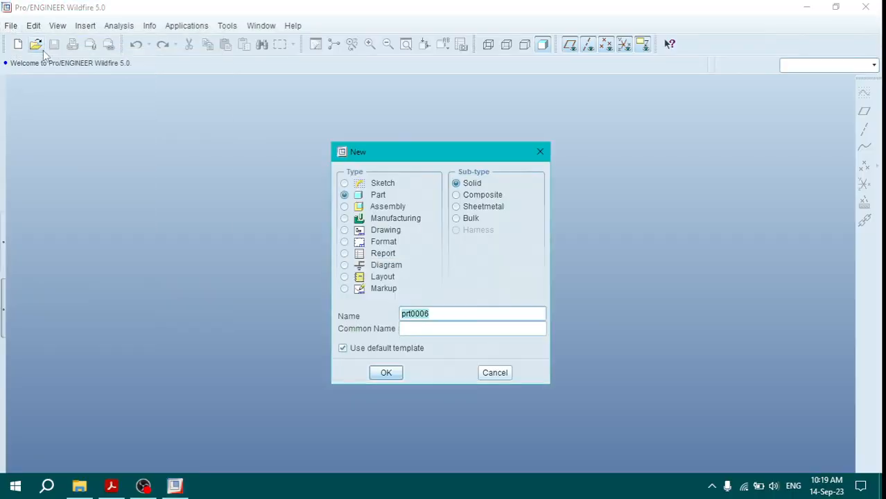
left_click(346, 184)
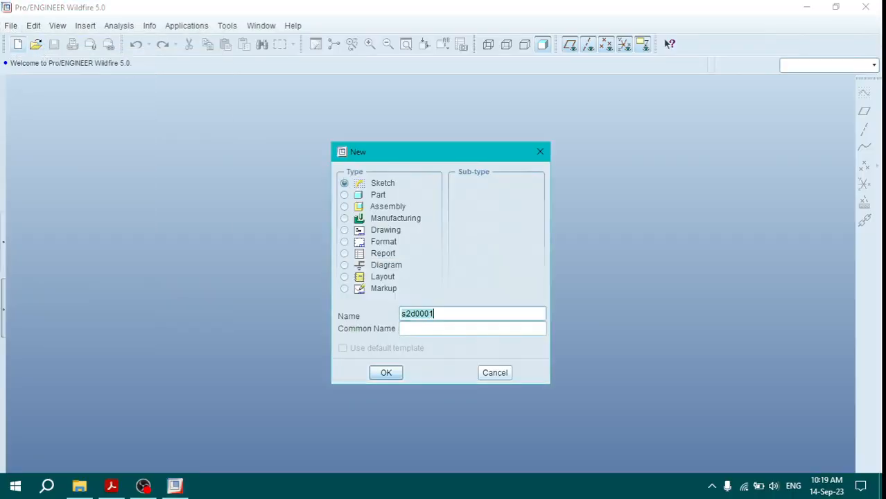
type("Sketch3")
left_click(386, 373)
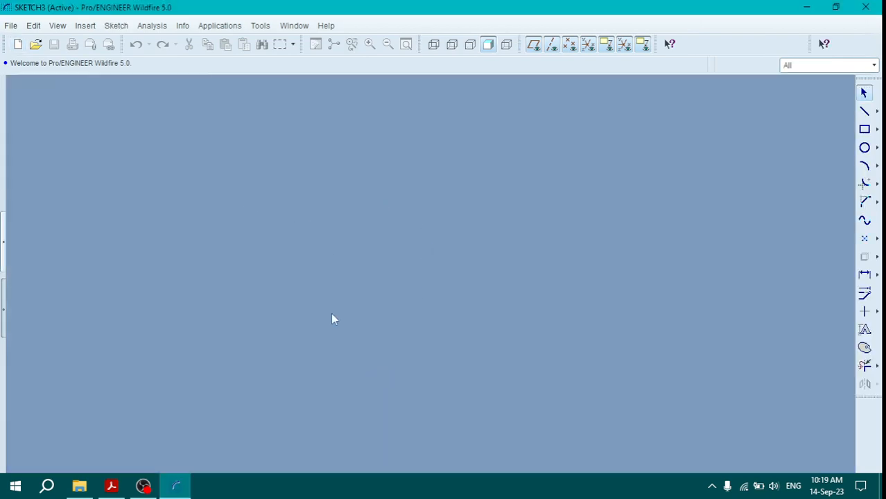
Step: Check the reference PDF and sketch two concentric circles about 1.1 and 3.4 in diameter in the upper part of the sketch
left_click(111, 487)
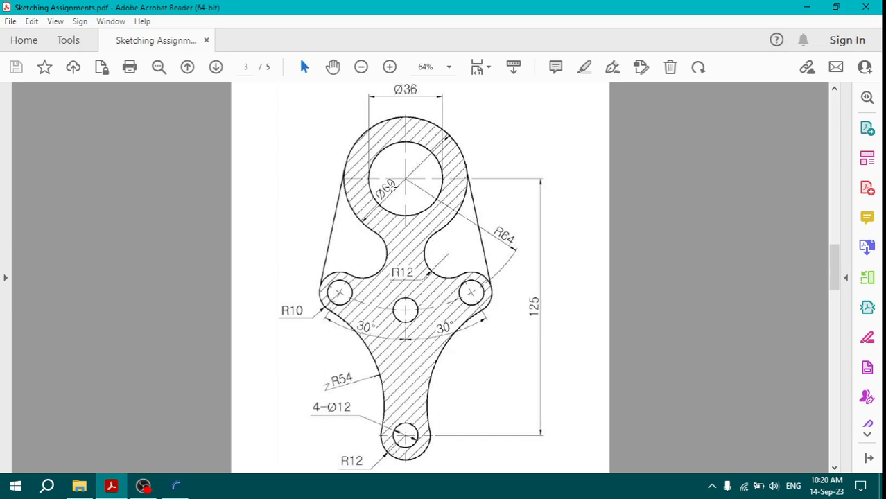
left_click(143, 486)
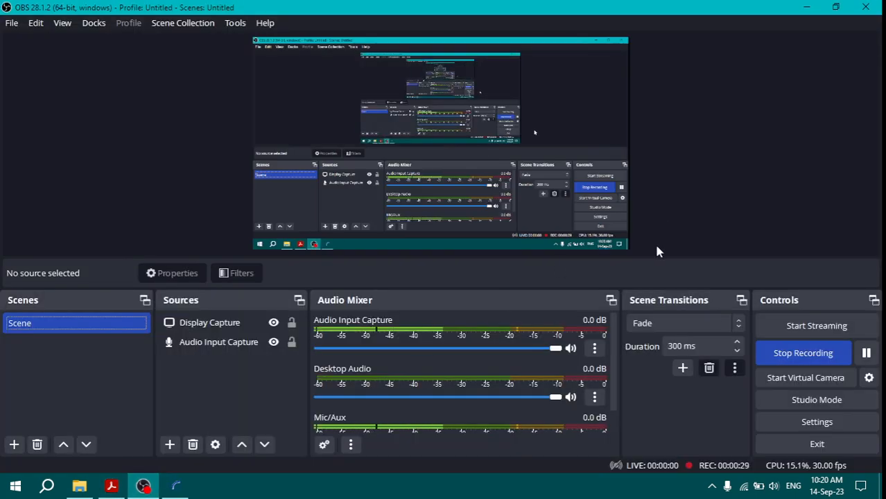
left_click(175, 486)
left_click(865, 148)
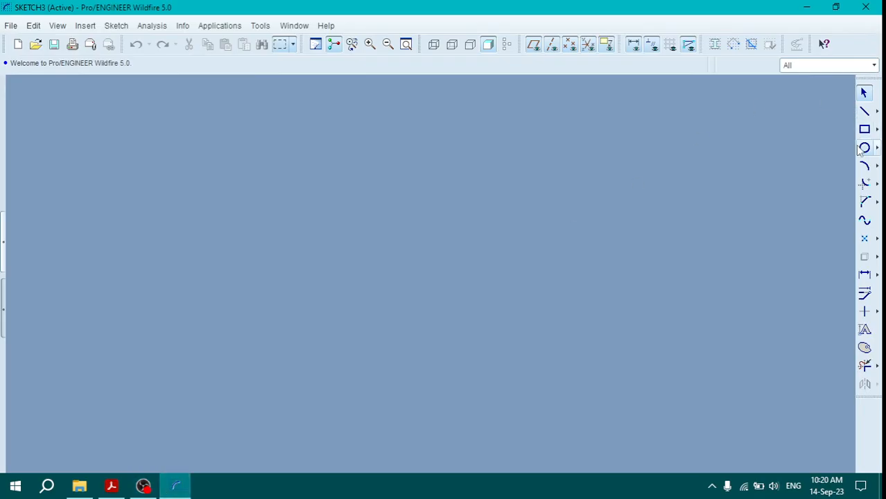
left_click(418, 213)
left_click(419, 200)
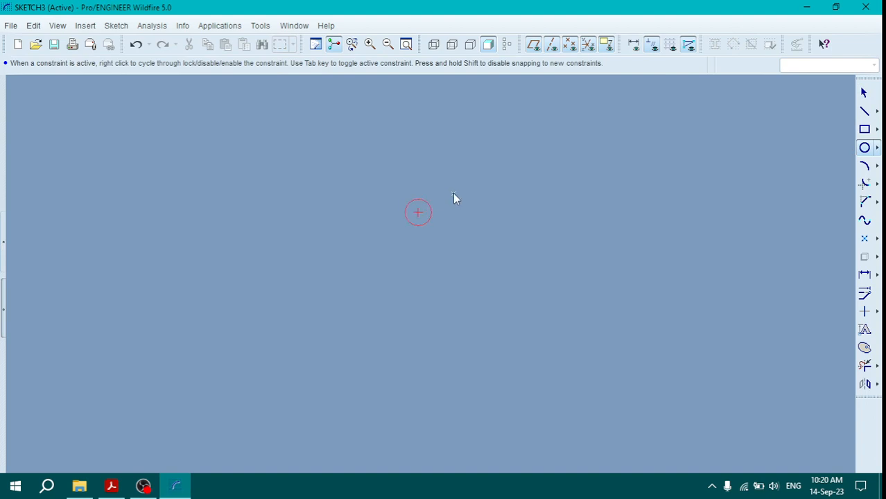
middle_click(374, 217)
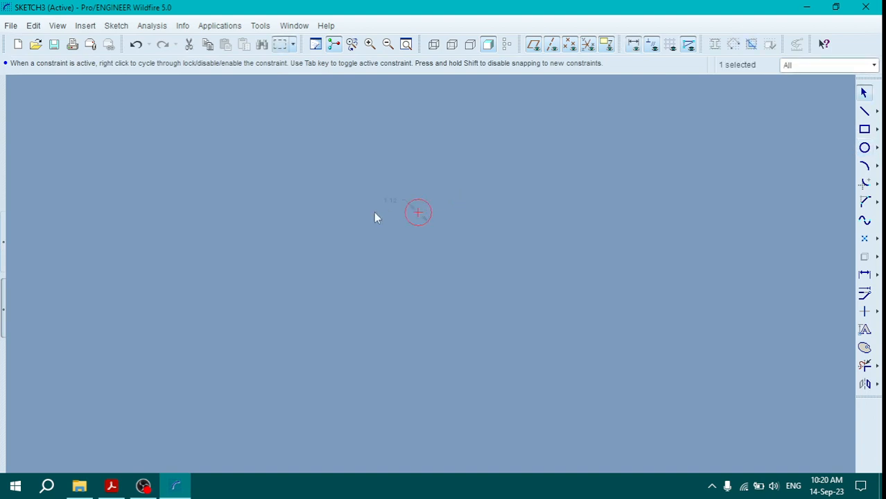
left_click(865, 148)
left_click(418, 213)
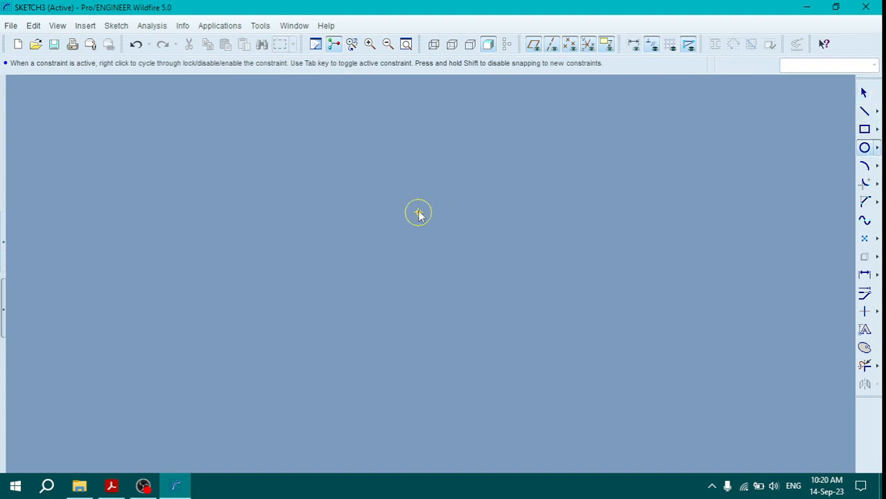
left_click(443, 182)
middle_click(376, 200)
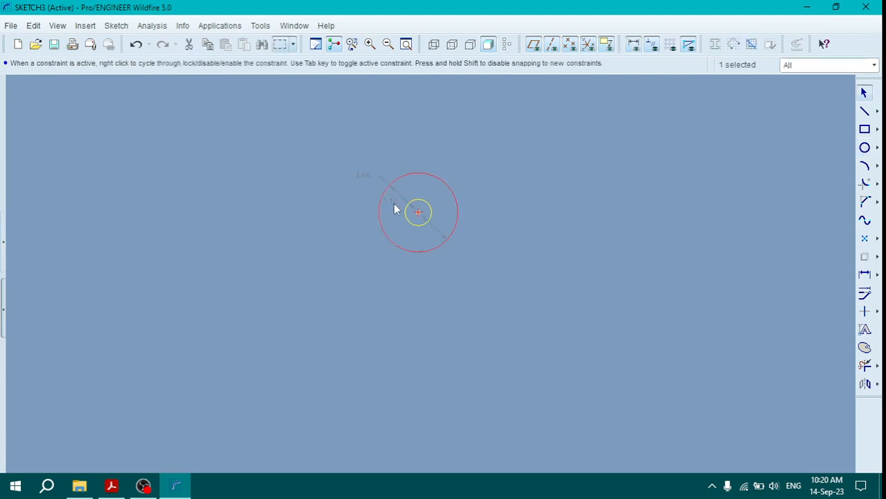
Step: Set the inner circle's diameter to 36 and the outer circle's diameter to 60
double_click(394, 208)
type("36")
key("Return")
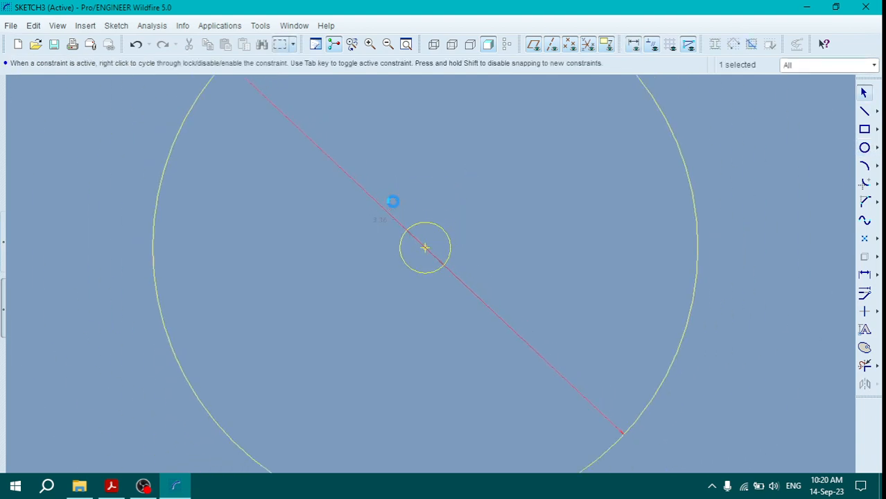
double_click(394, 254)
type("60")
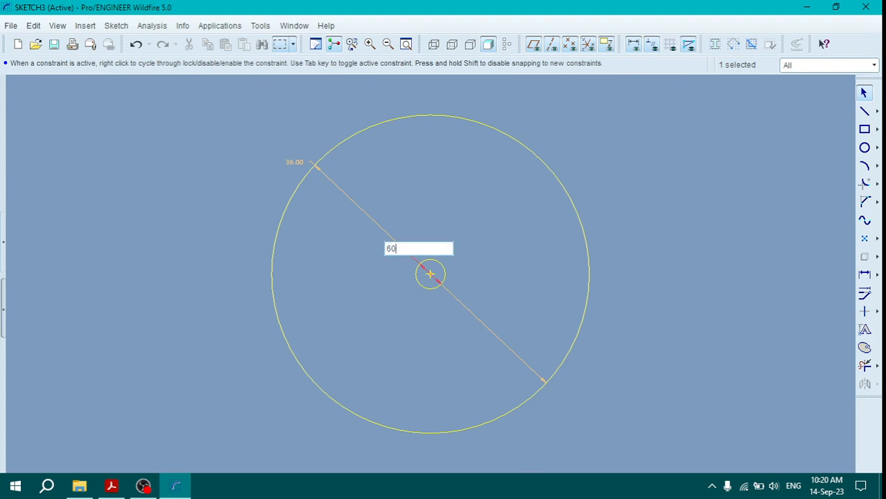
key("Return")
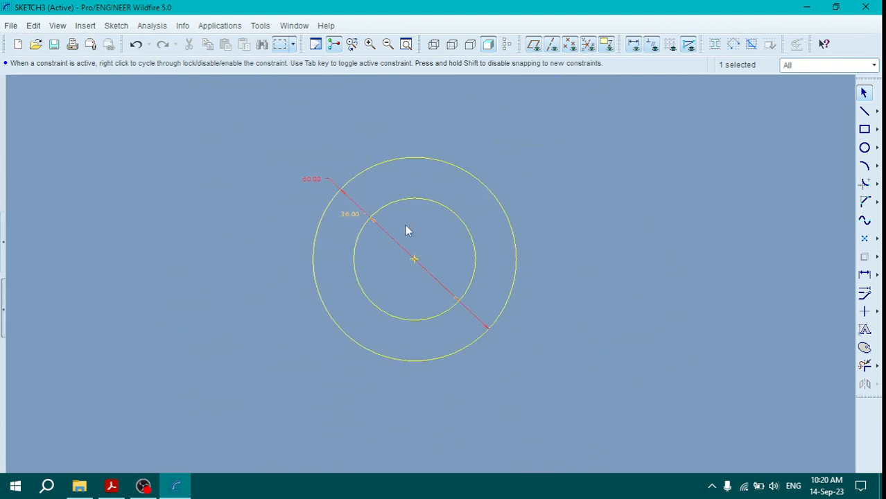
scroll(403, 225, "down", 2)
Step: Examine the reference PDF in Adobe Acrobat Reader for the small holes' diameter, the hole-arc radius and the middle hole's position
left_click(110, 487)
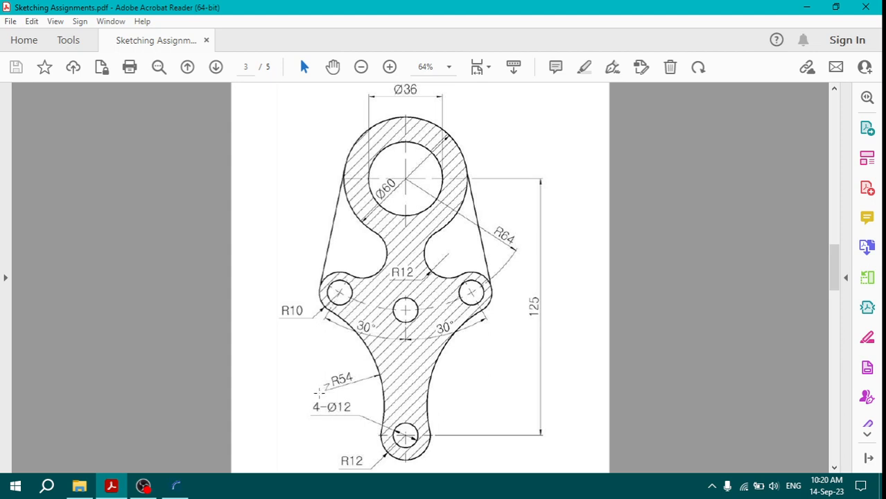
left_click_drag(332, 416, 355, 393)
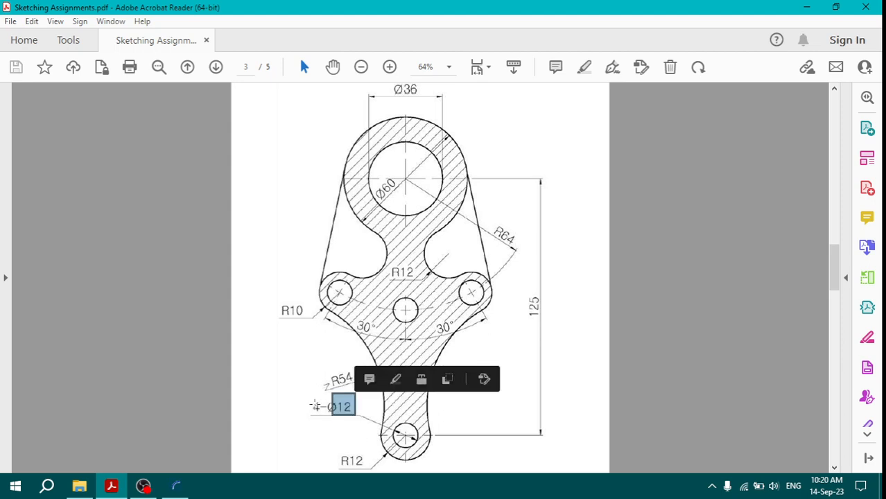
left_click(175, 485)
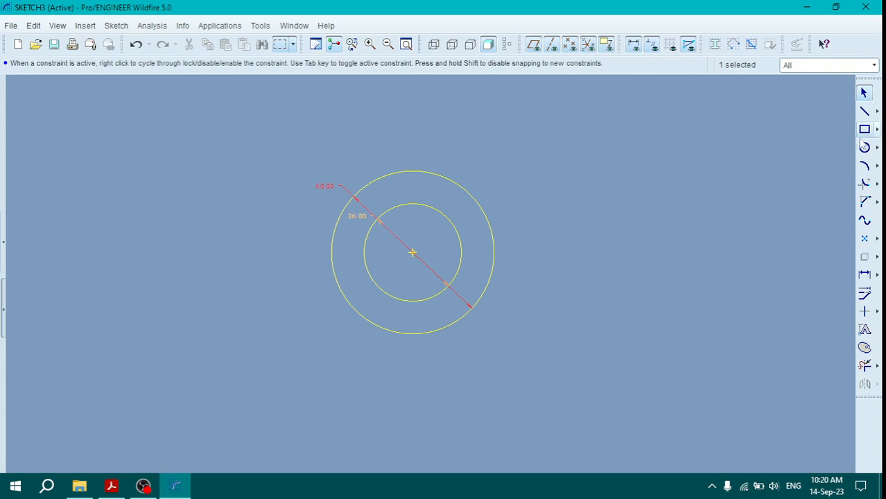
left_click(111, 485)
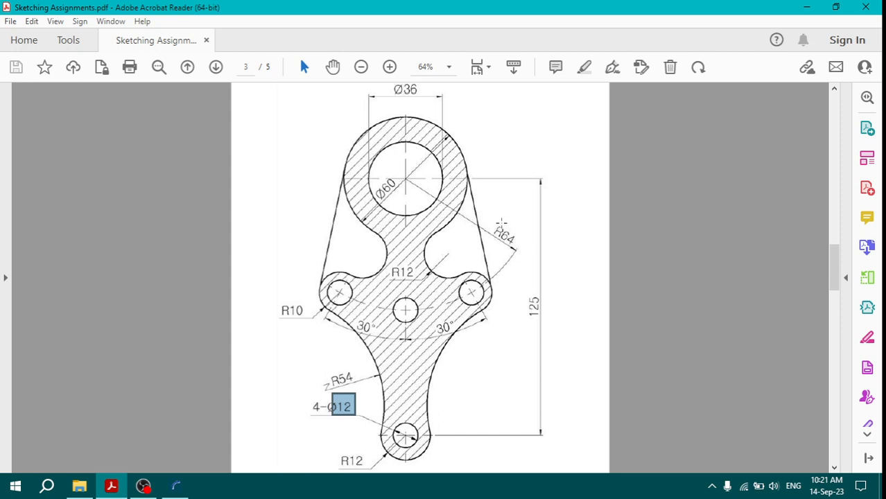
left_click_drag(493, 222, 520, 251)
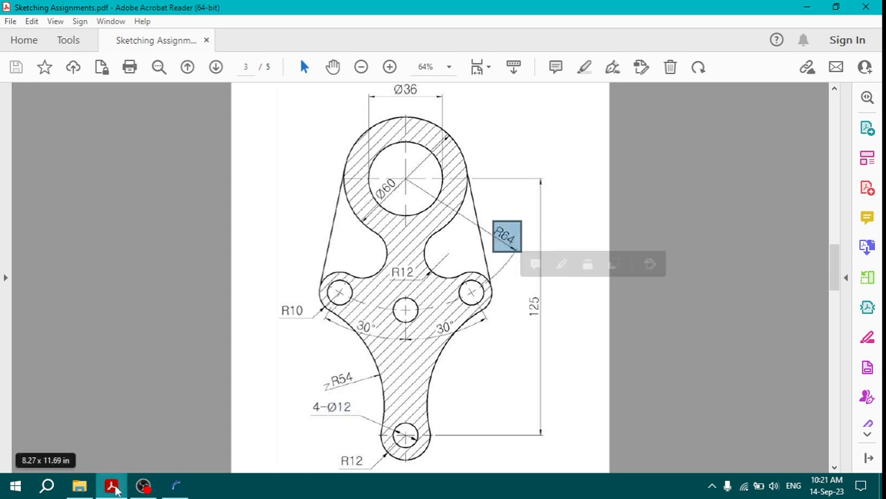
left_click_drag(384, 295, 418, 321)
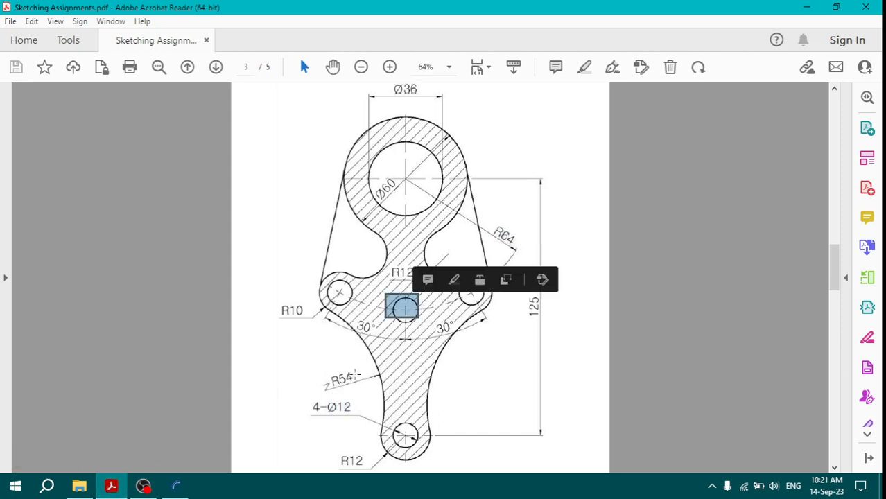
mouse_move(116, 489)
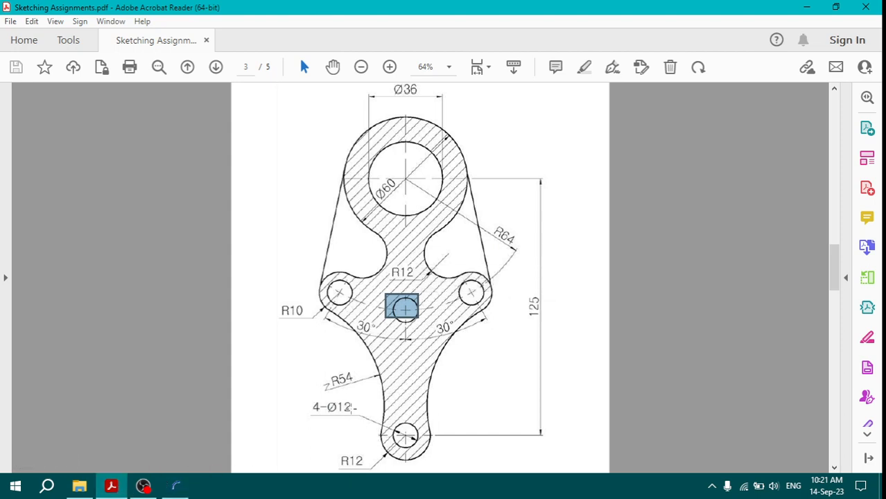
left_click_drag(321, 400, 358, 421)
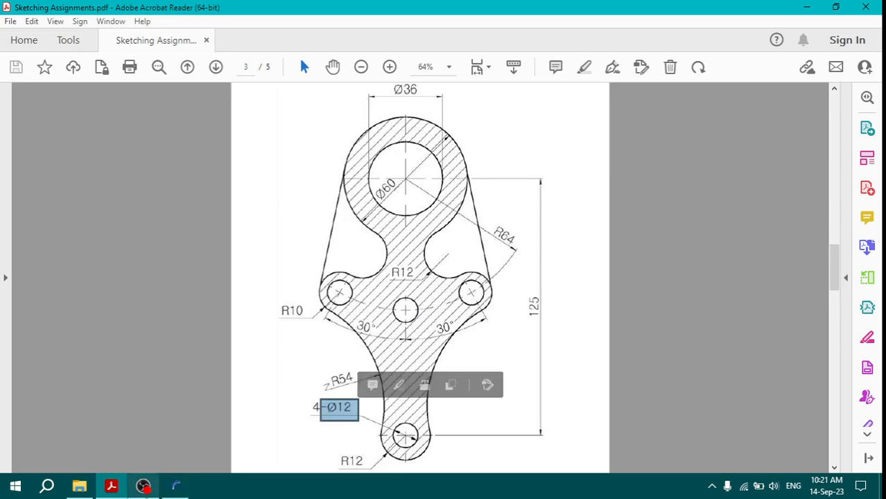
left_click(111, 488)
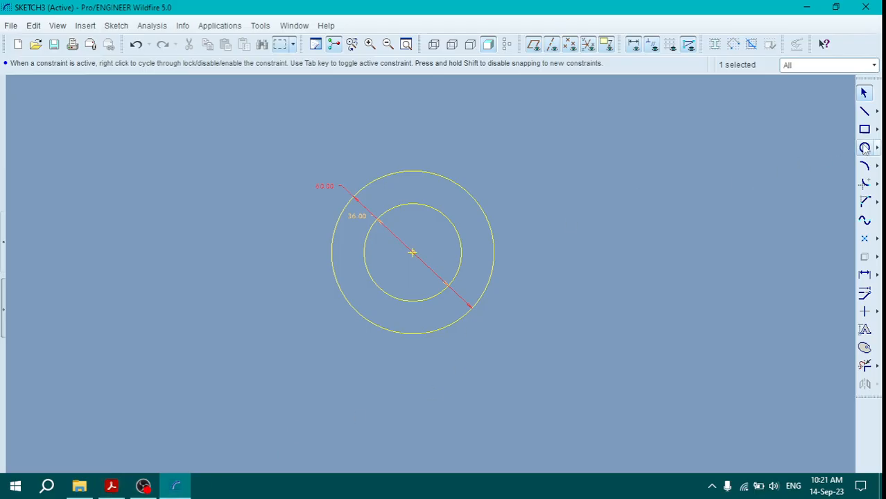
Step: Draw a horizontal centerline through the common centre of the two circles
left_click(877, 111)
left_click(847, 111)
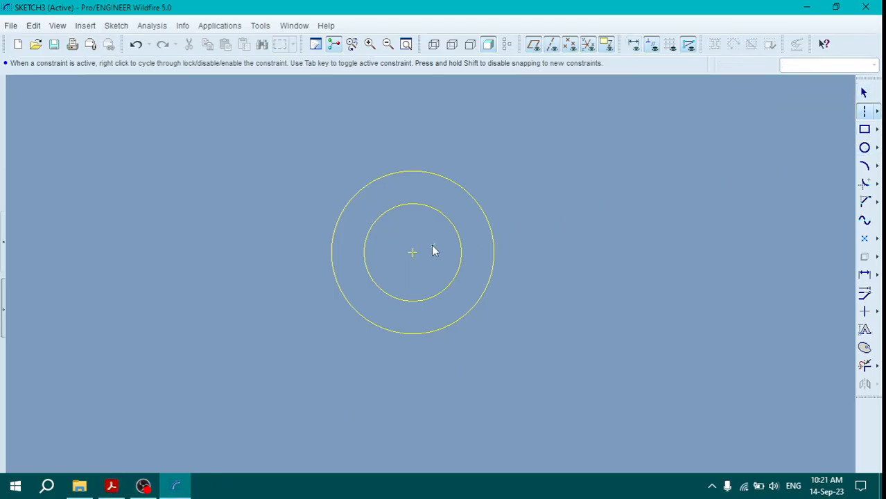
left_click(412, 252)
left_click(539, 253)
middle_click(541, 265)
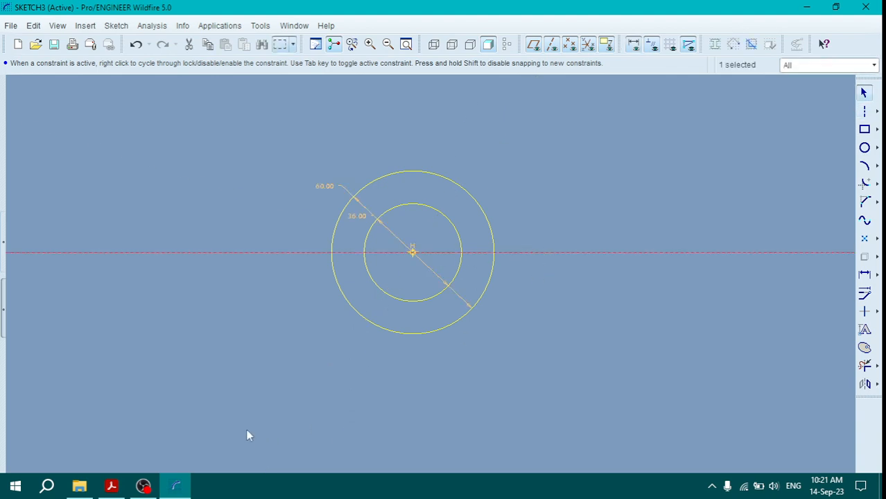
Step: Draw a second horizontal centerline below the circles and set its distance from the first centerline to 64
left_click(865, 111)
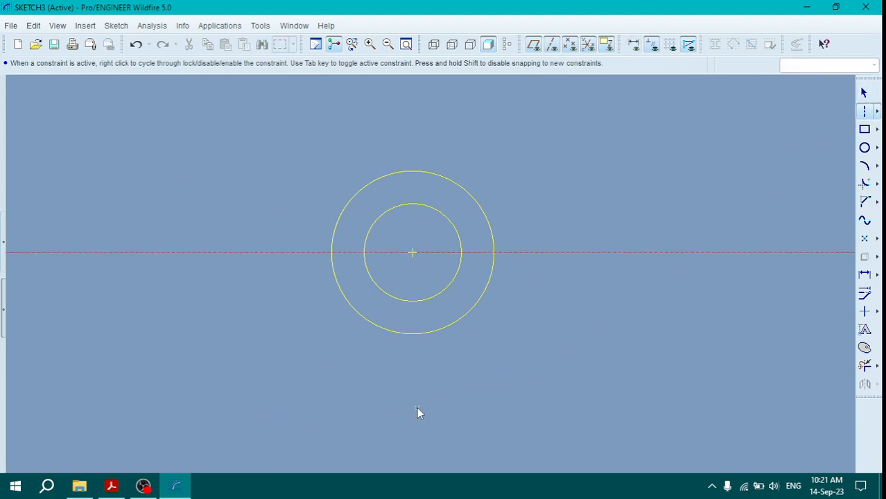
left_click(459, 407)
left_click(568, 408)
middle_click(586, 357)
left_click_drag(418, 331, 592, 332)
double_click(591, 333)
type("64")
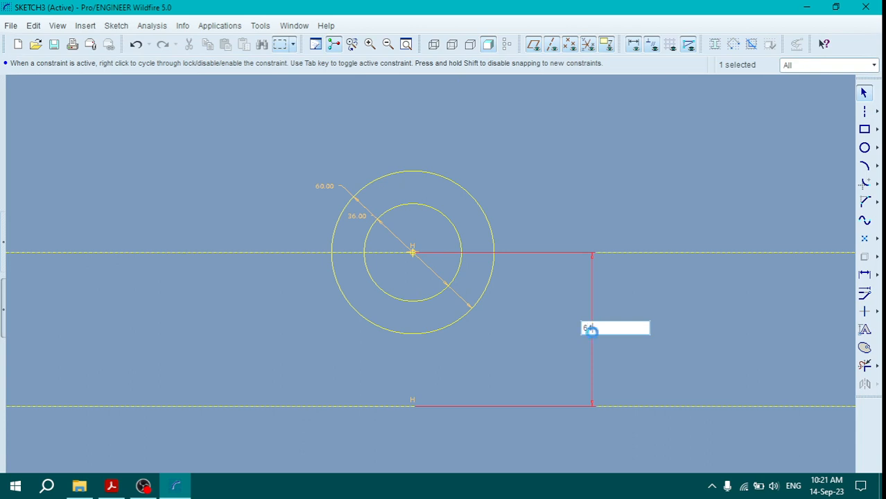
key("Return")
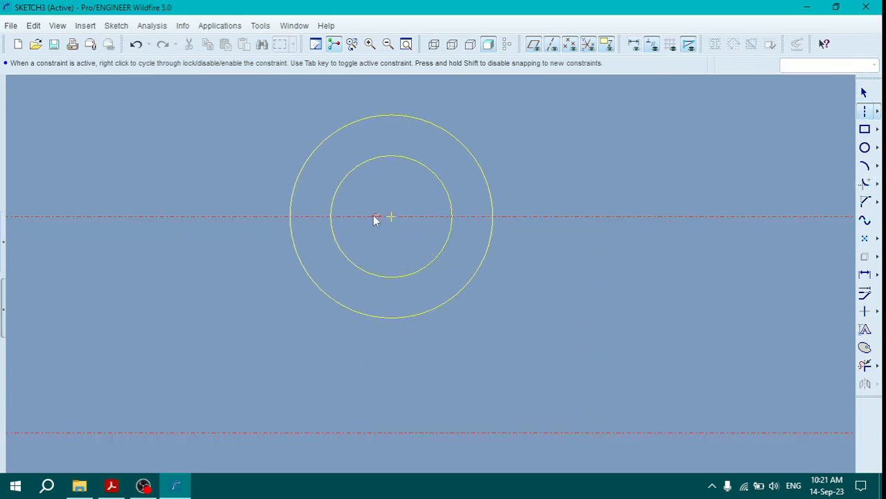
Step: Draw a vertical centerline through the centre of the concentric circles
left_click(391, 216)
left_click(390, 143)
middle_click(413, 142)
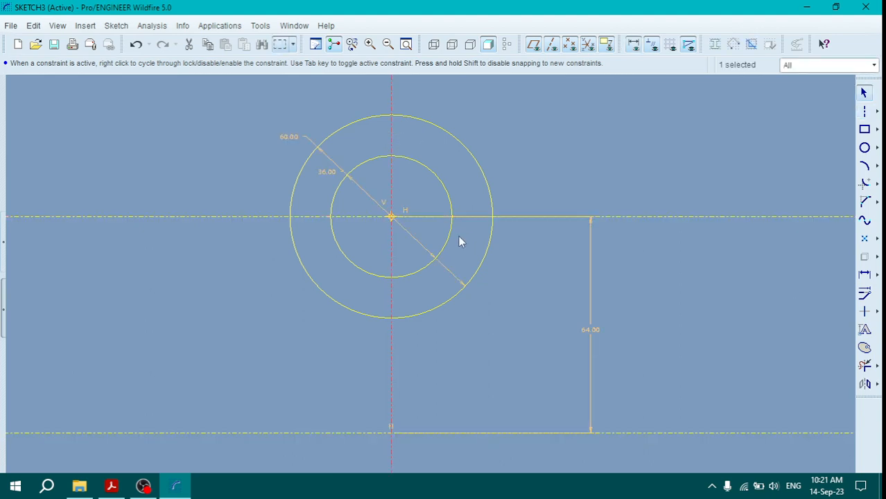
Step: Sketch a circle at the intersection of the vertical and lower horizontal centerlines and set its diameter to 12
left_click(865, 148)
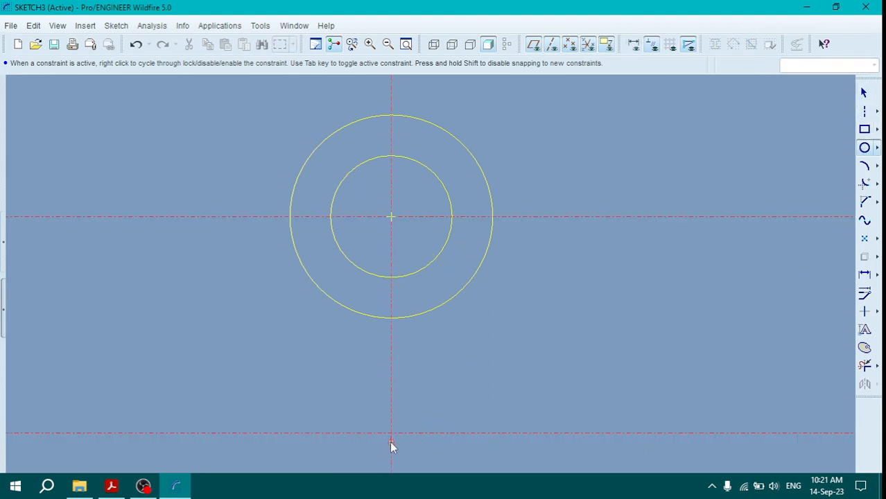
left_click(391, 433)
left_click(382, 423)
middle_click(388, 416)
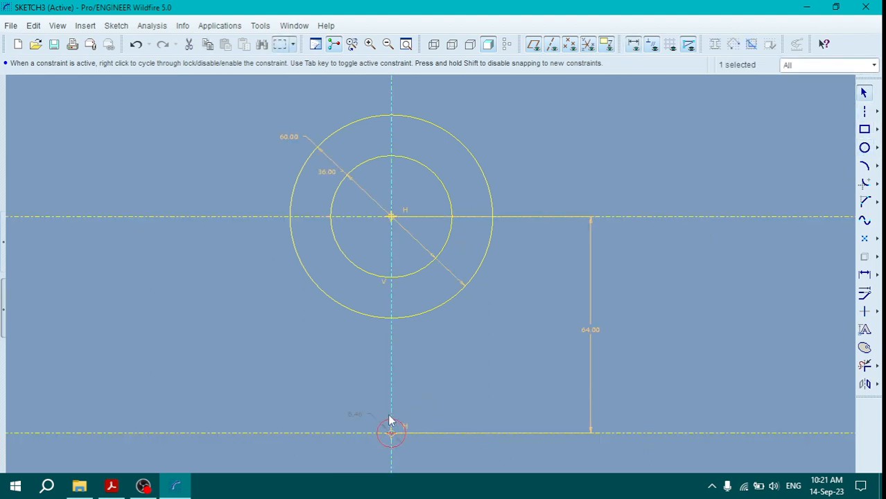
double_click(353, 415)
type("1")
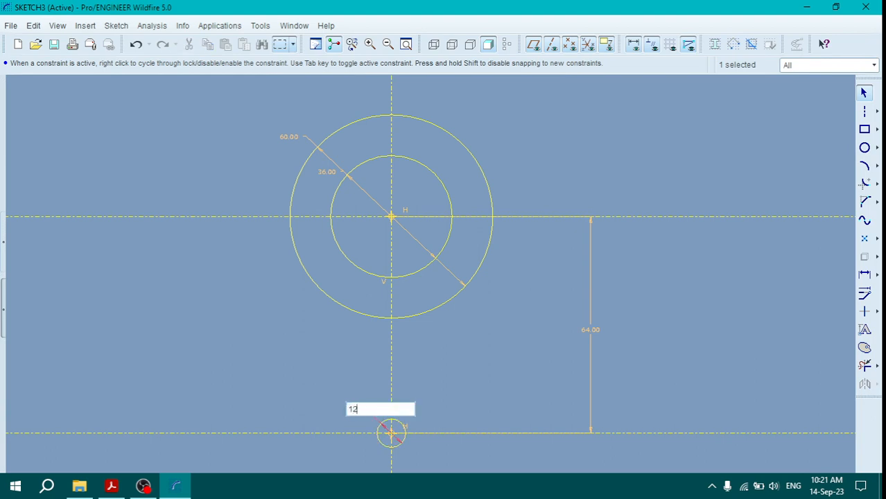
type("2")
key("Return")
Step: Check the reference PDF and draw an inclined centerline from the large circles' centre, sloping down to the right at about 66° from horizontal
left_click(111, 486)
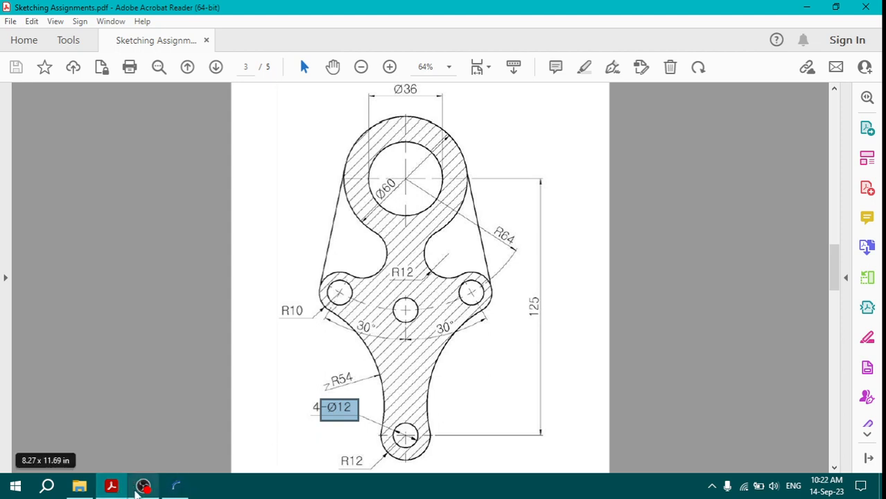
left_click(175, 485)
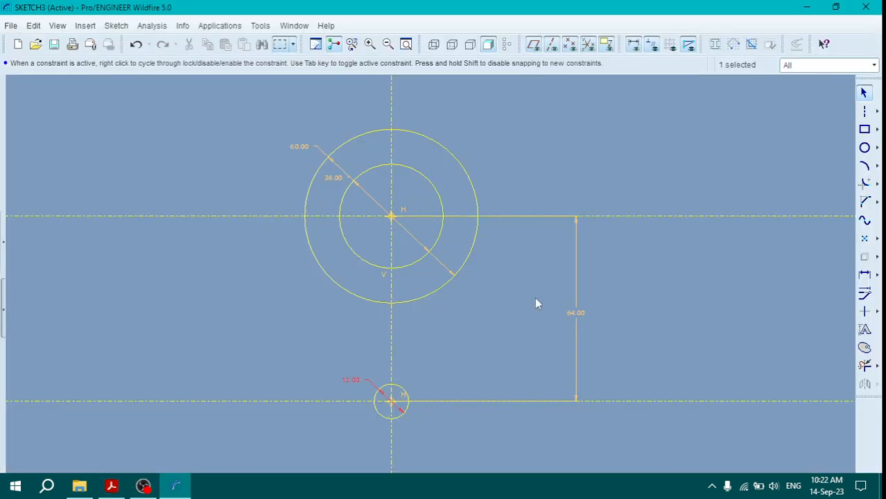
left_click(866, 112)
left_click(392, 216)
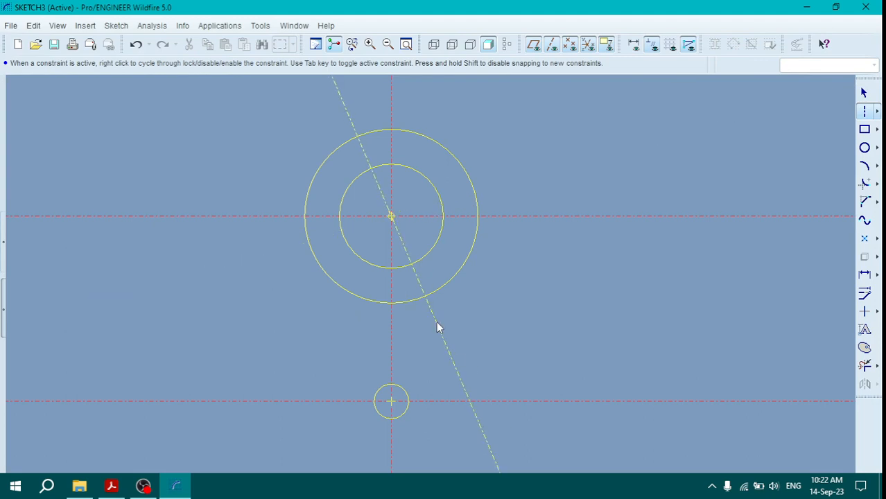
left_click(455, 359)
middle_click(511, 347)
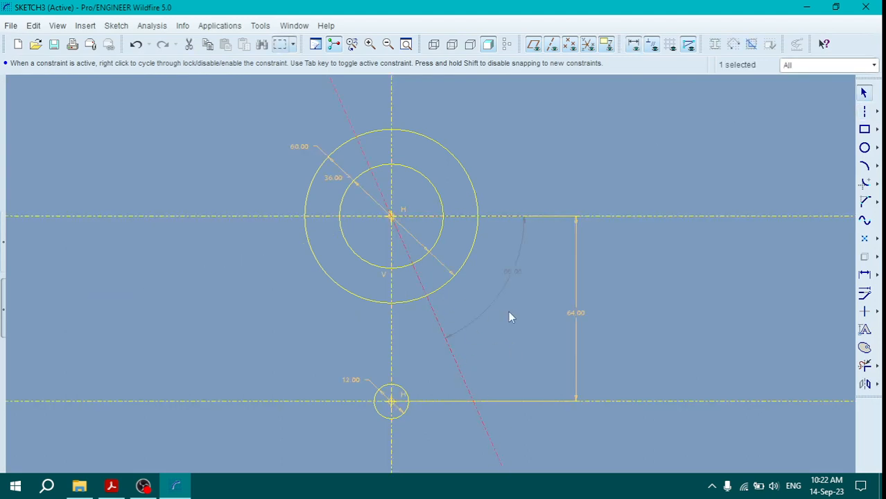
Step: Dimension the angle between the vertical centerline and the inclined centerline as 30°
left_click(865, 274)
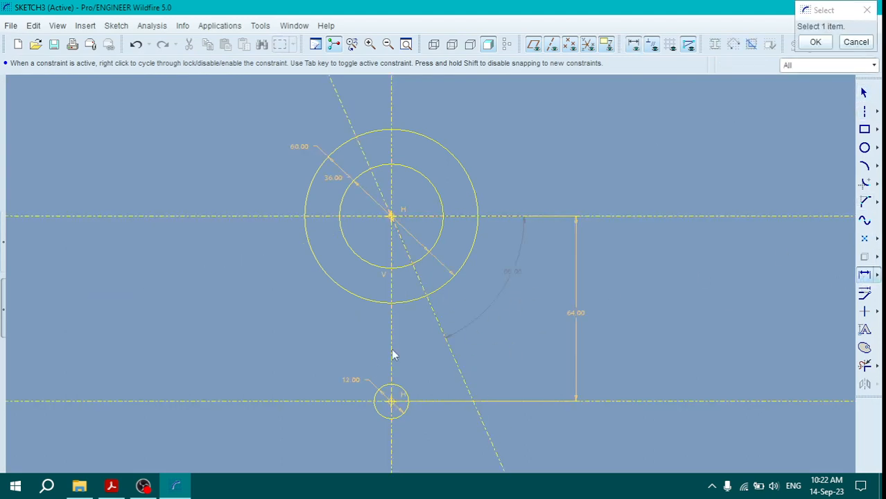
left_click(392, 346)
left_click(442, 333)
middle_click(418, 341)
type("30")
key("Return")
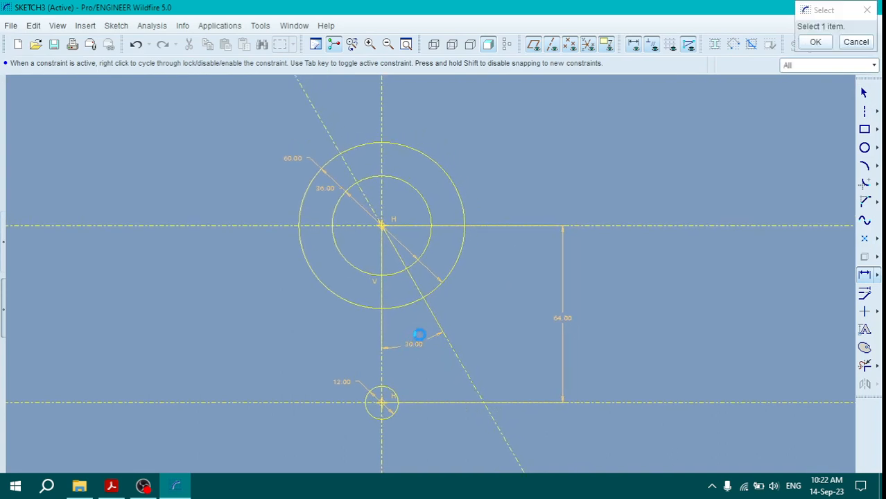
Step: Sketch a circle centred on the inclined centerline, snapped to the same radius as the diameter 12 circle
left_click(865, 148)
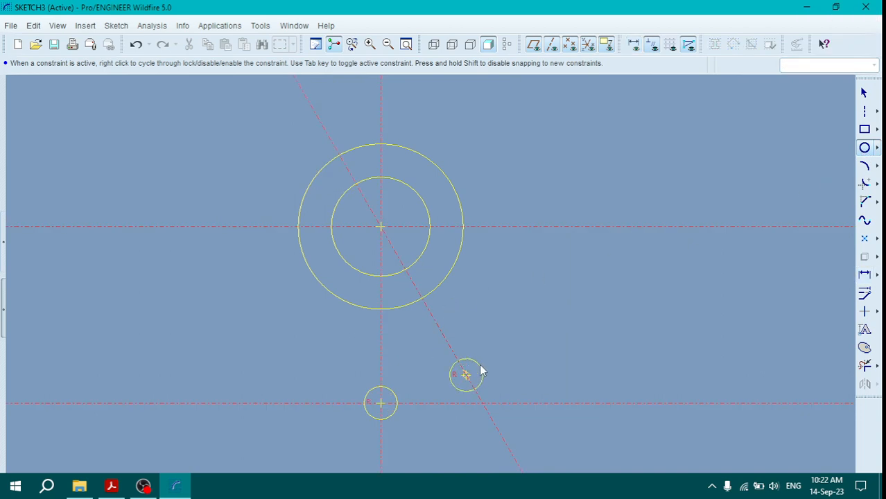
left_click(480, 364)
middle_click(515, 365)
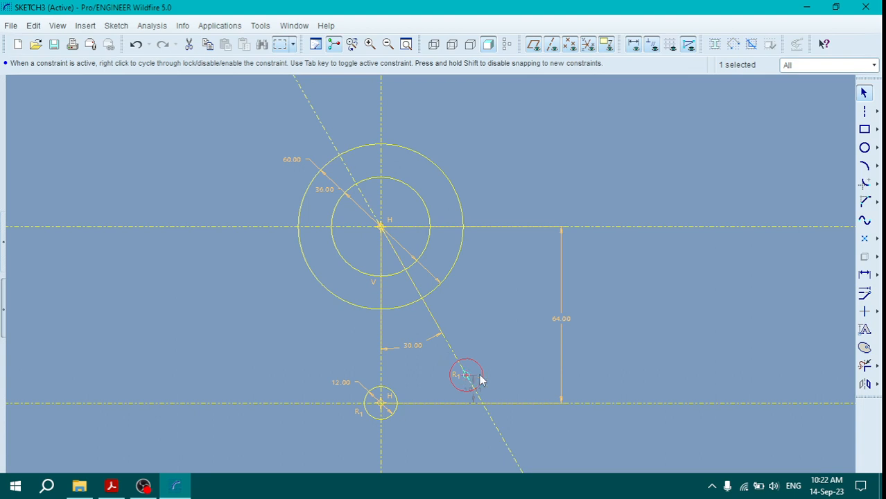
Step: Set the distance from the large circles' centre to the centre of the circle on the inclined centerline to 64
left_click(864, 274)
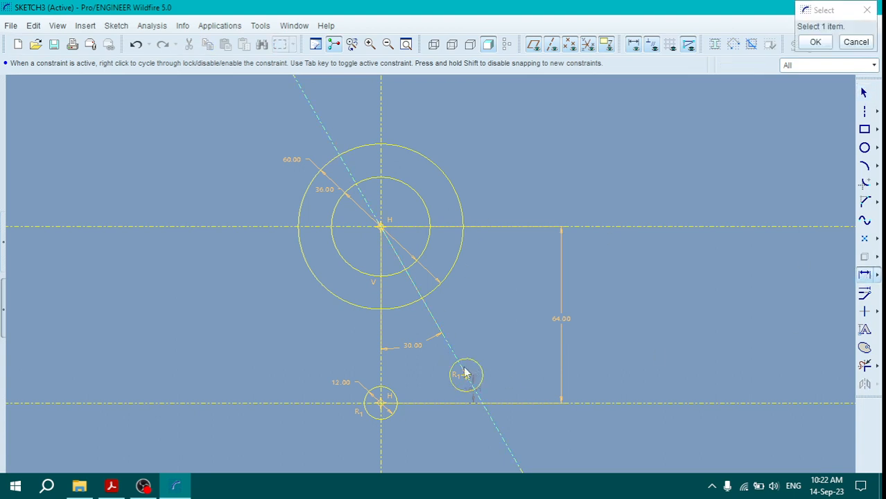
left_click(469, 380)
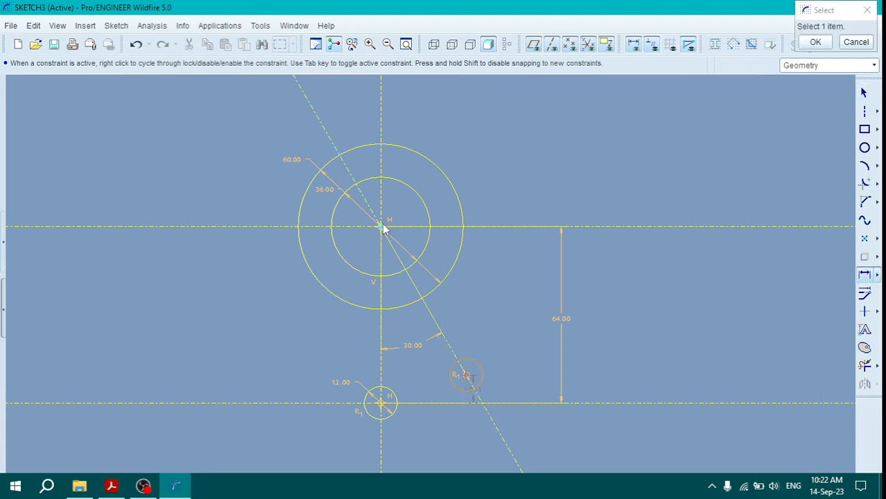
left_click(383, 229)
middle_click(451, 304)
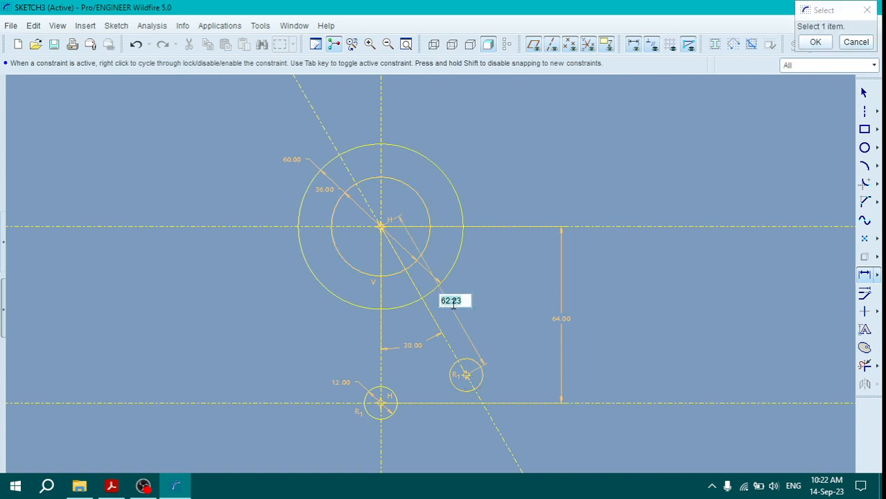
type("64")
key("Return")
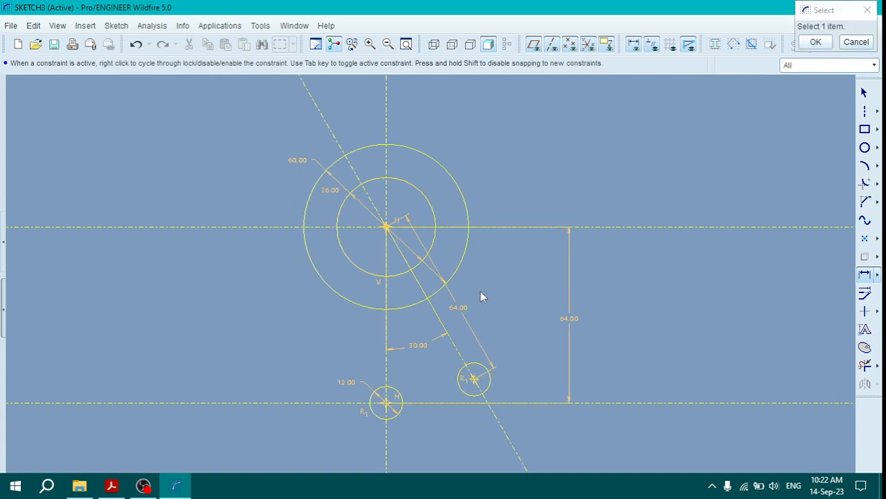
scroll(482, 298, "down", 1)
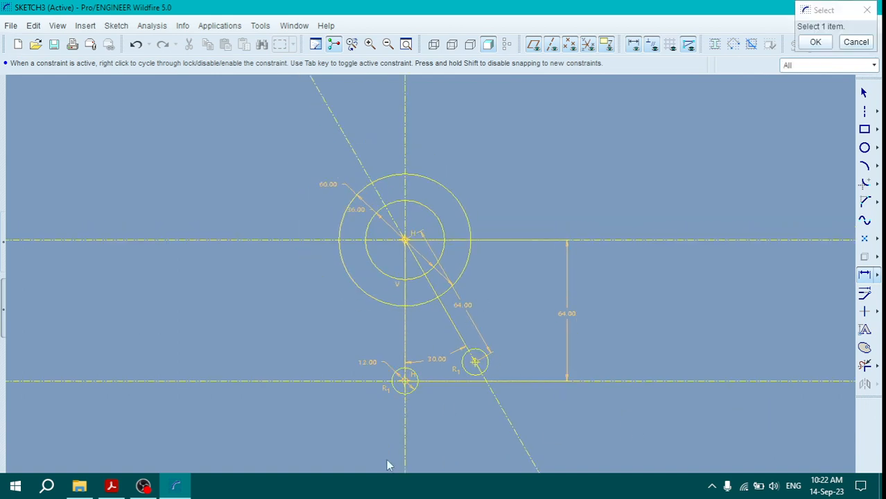
Step: Check the side lobe radius in the reference PDF and add a concentric circle of diameter 20 around the hole on the inclined centerline
left_click(111, 487)
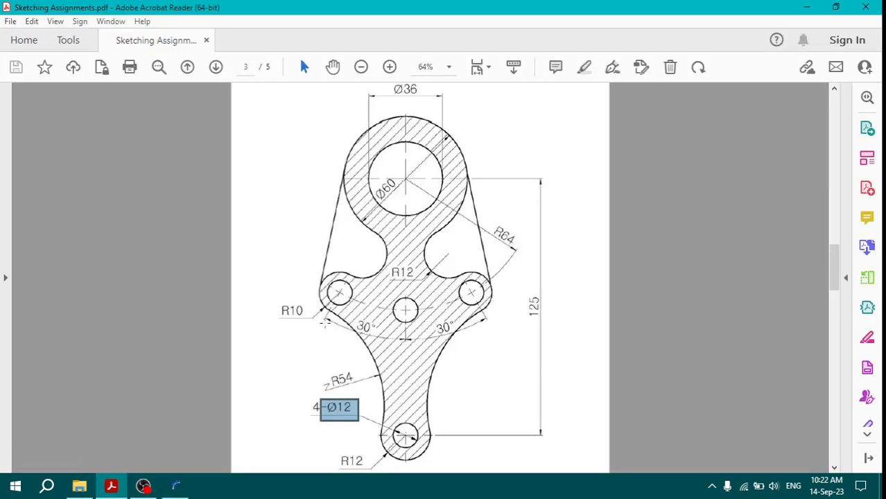
left_click_drag(274, 303, 306, 327)
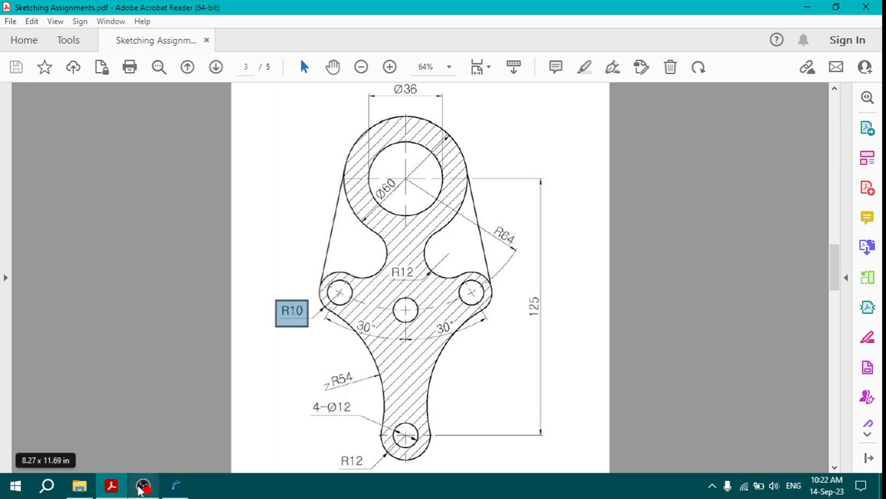
left_click(101, 487)
left_click(864, 148)
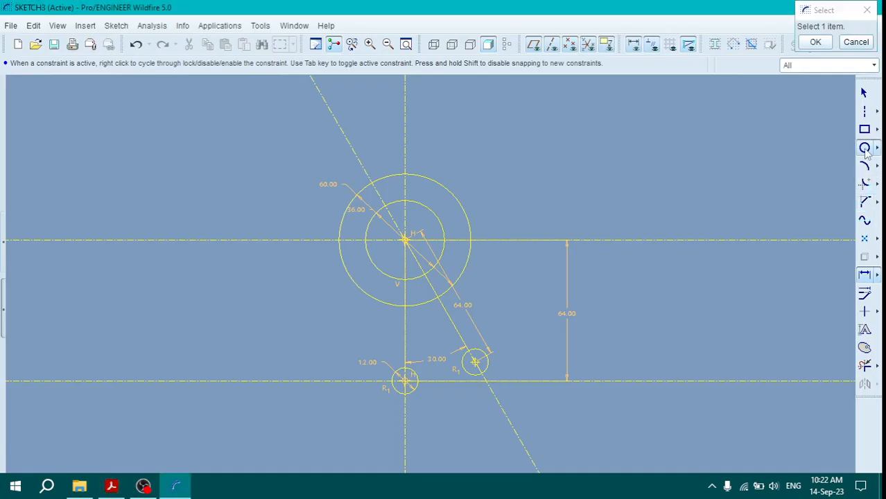
left_click(475, 362)
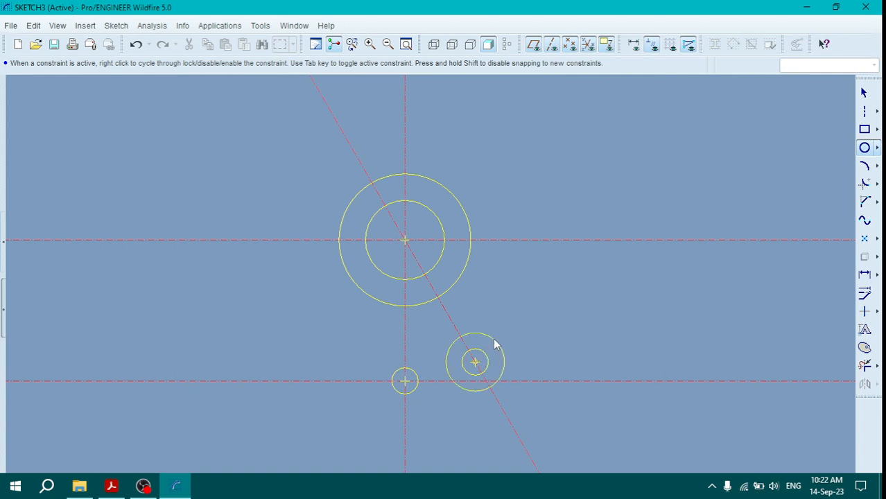
left_click(494, 344)
middle_click(509, 325)
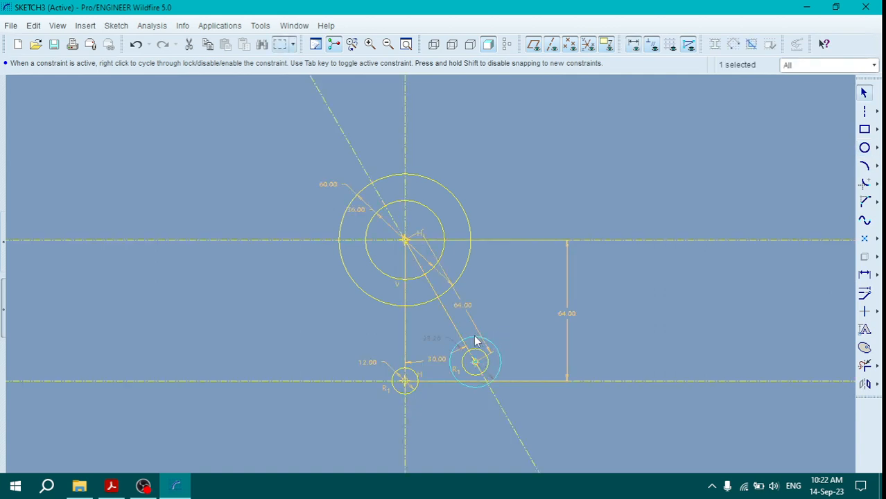
double_click(432, 336)
type("20")
key("Return")
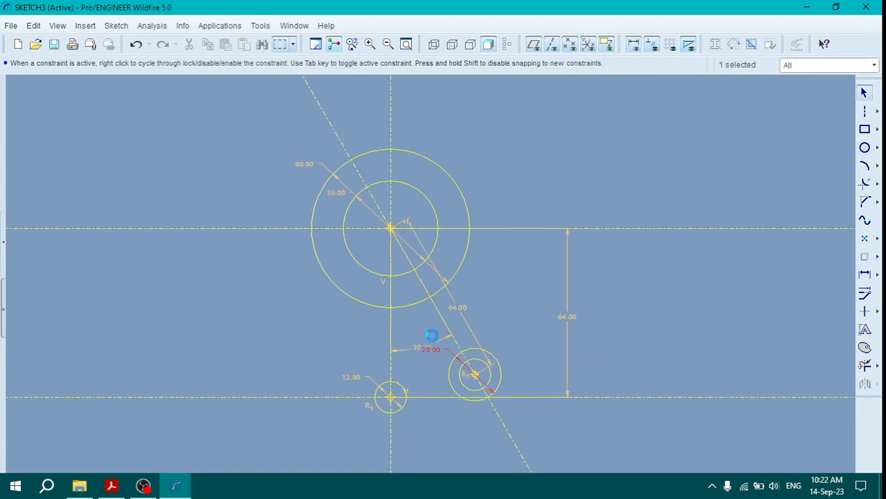
mouse_move(107, 487)
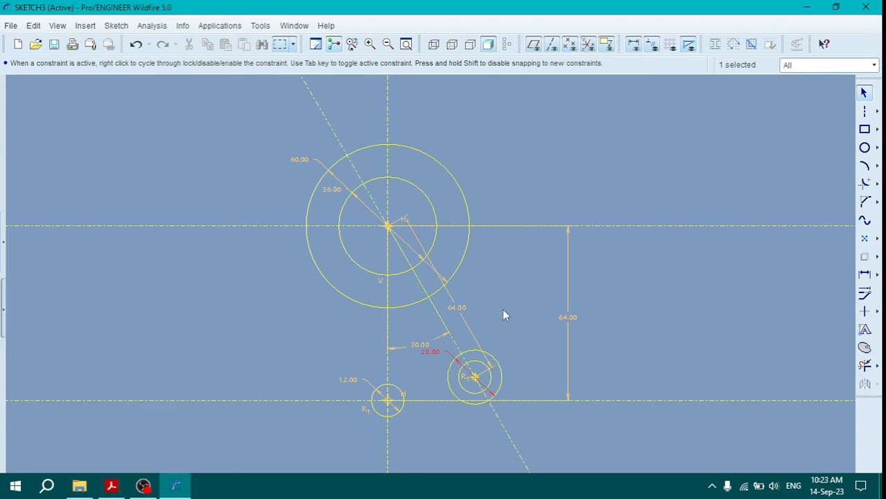
left_click(502, 311)
Step: Check the neck radius in the reference PDF and draw an arc from the 60 circle to the 20 circle where the inclined centerline crosses them
left_click(112, 488)
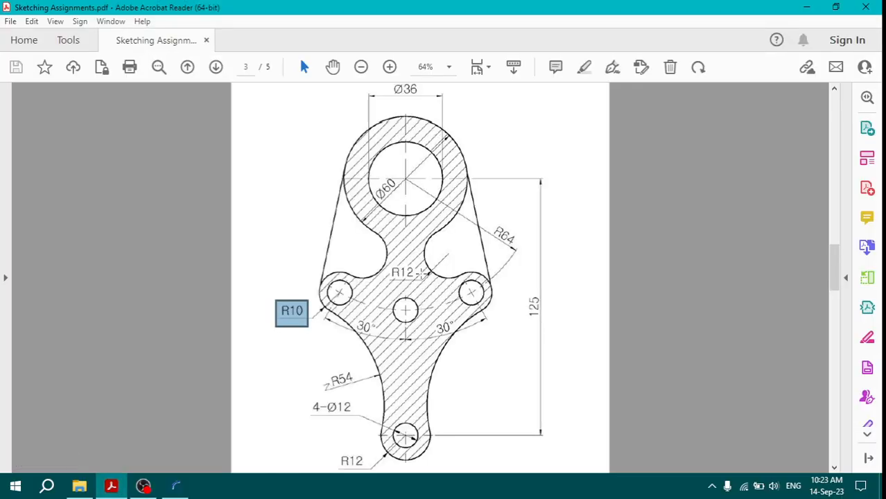
left_click_drag(391, 273, 420, 275)
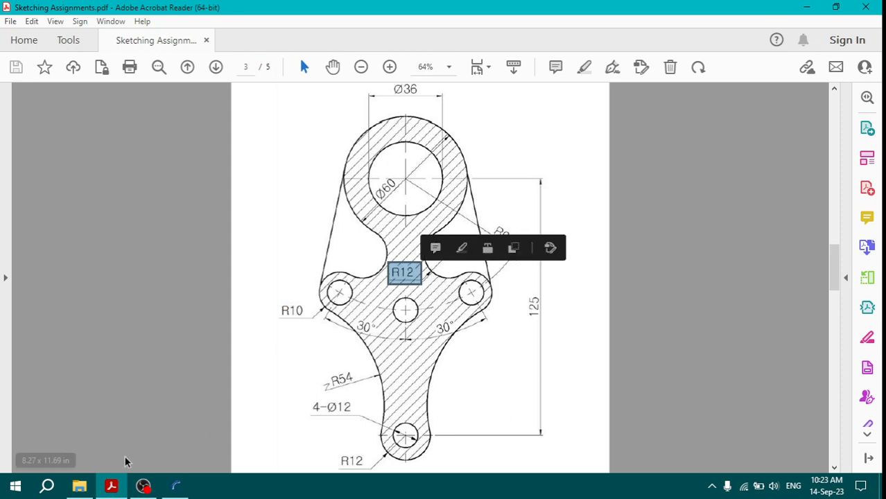
left_click(113, 489)
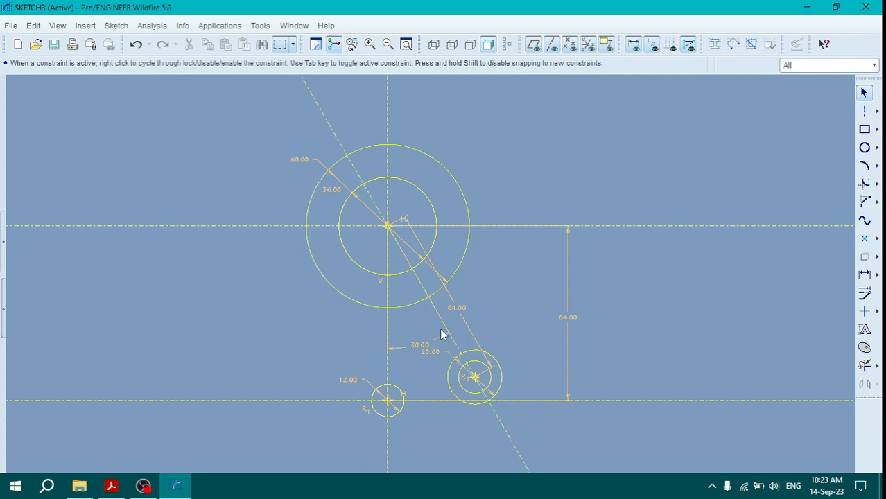
left_click(864, 165)
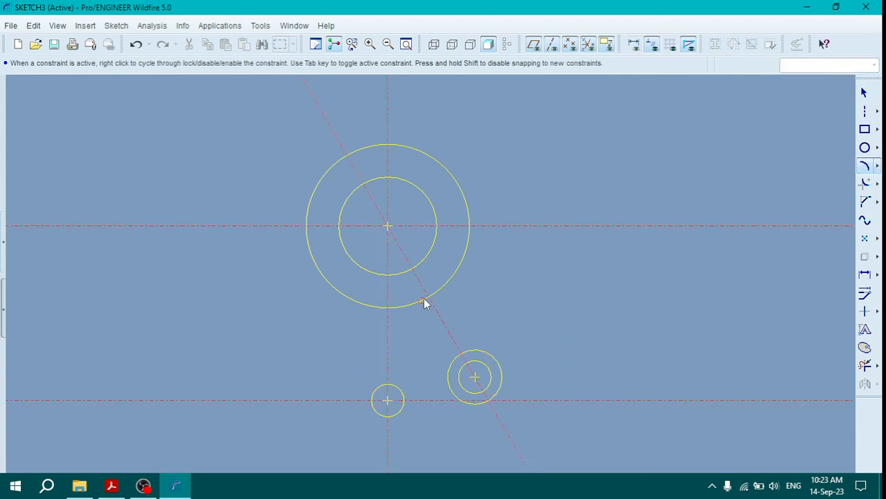
left_click(461, 354)
left_click(487, 319)
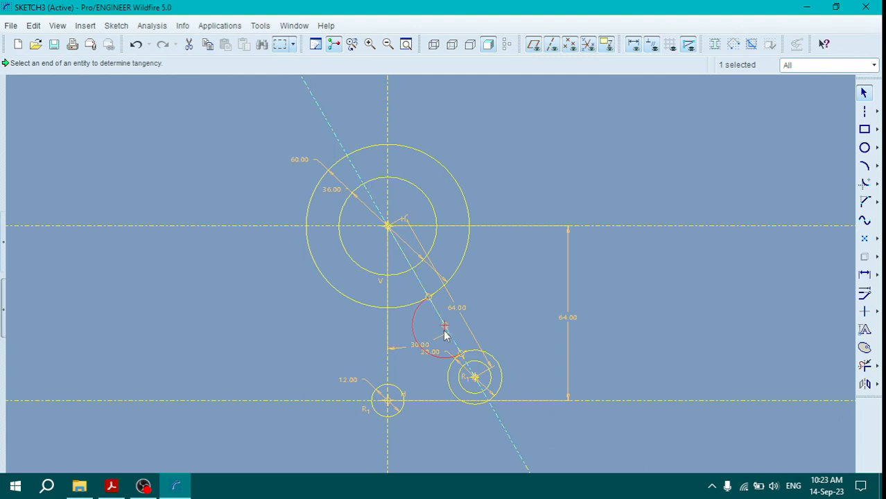
Step: Try to add a radius dimension to the arc joining the 60 and 20 circles
scroll(447, 329, "down", 4)
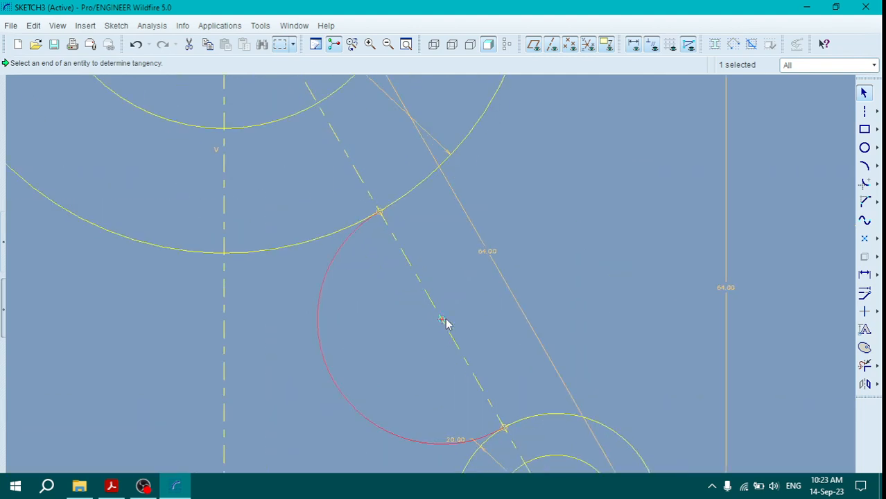
left_click(865, 274)
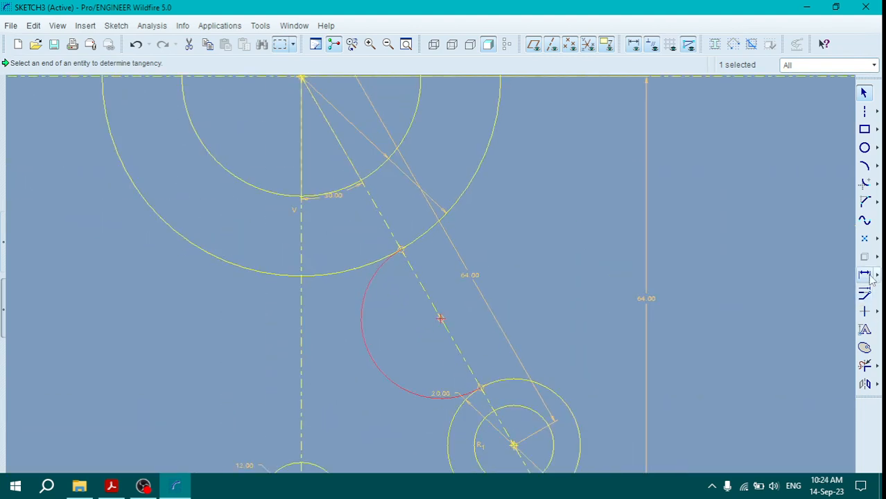
left_click(385, 374)
middle_click(375, 388)
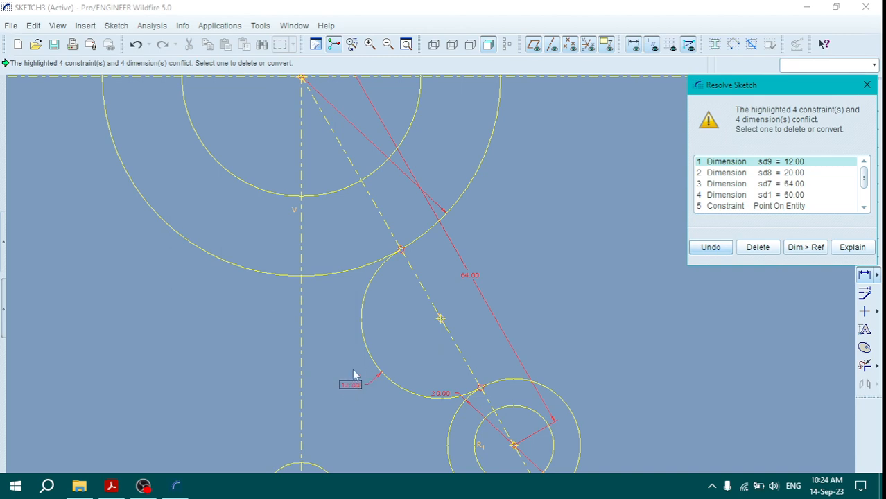
left_click(867, 85)
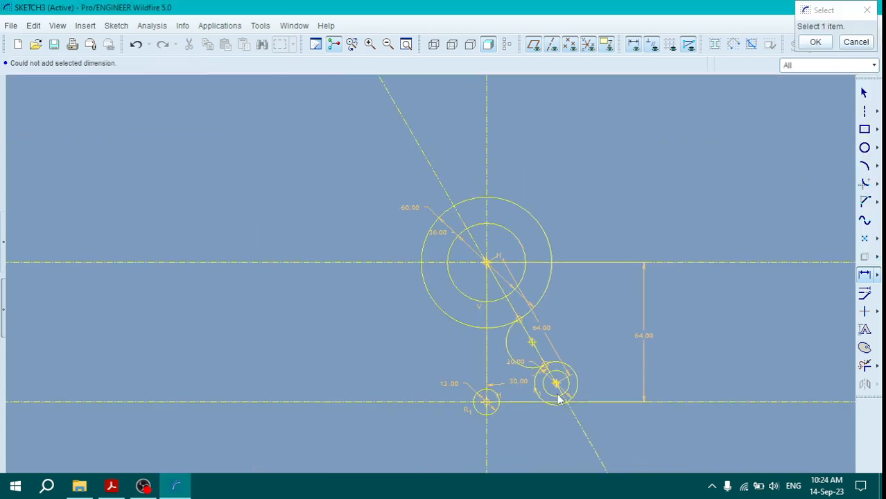
Step: Try to apply a tangent constraint between the connecting arc and the diameter 20 circle
scroll(559, 399, "up", 5)
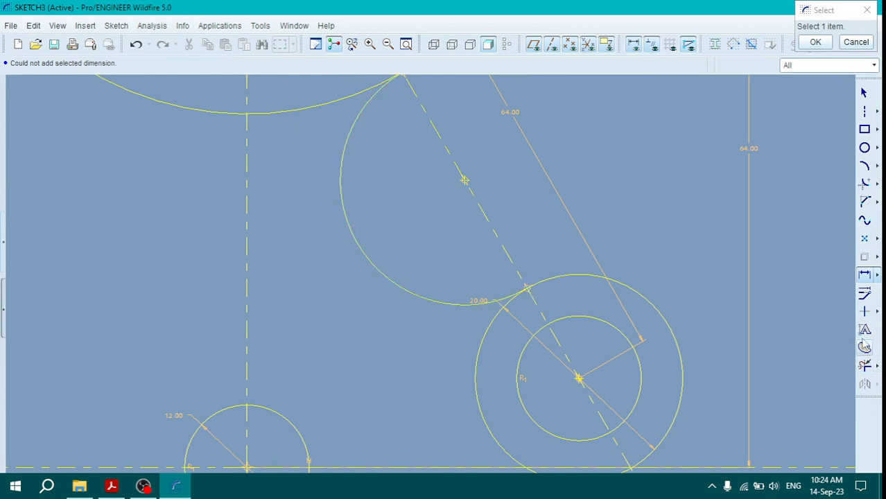
left_click(877, 311)
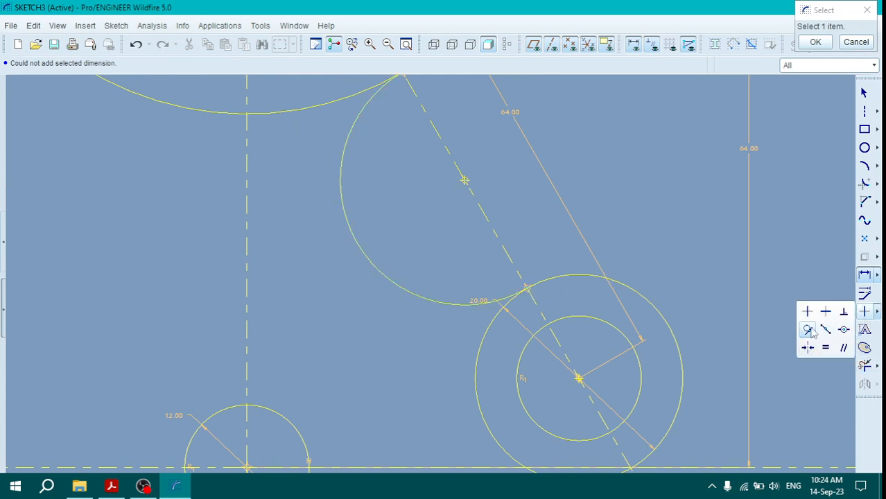
left_click(808, 330)
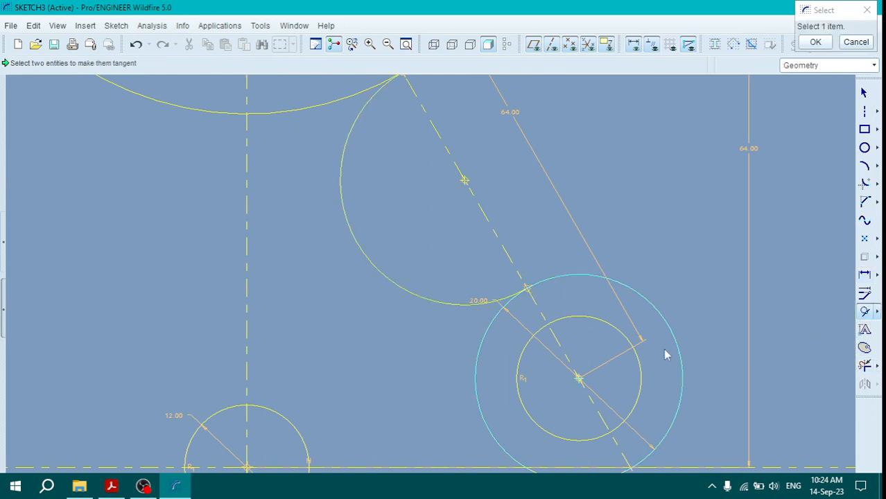
left_click(457, 303)
left_click(550, 282)
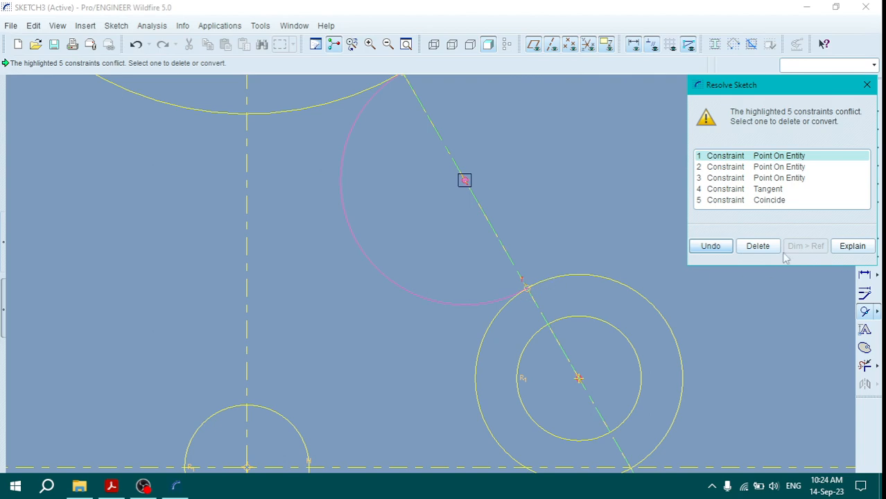
left_click(867, 85)
scroll(539, 380, "down", 4)
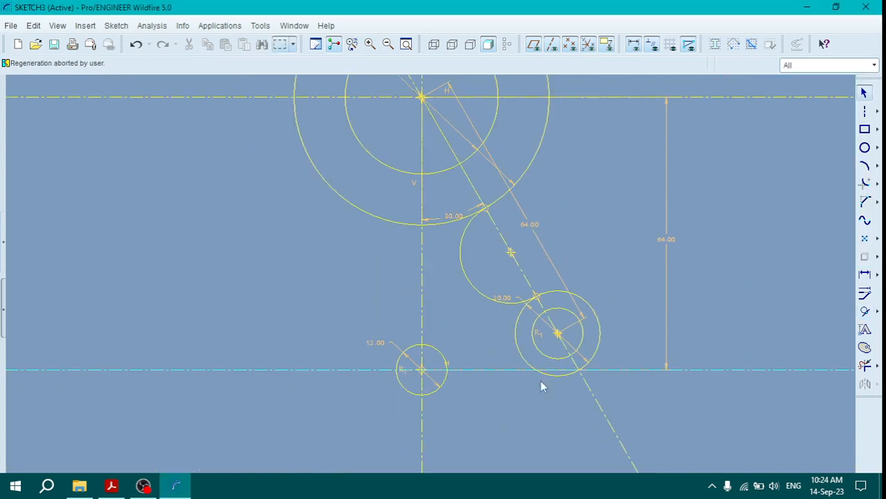
Step: Check the small hole diameter and the overall center distance in the reference PDF
left_click(111, 486)
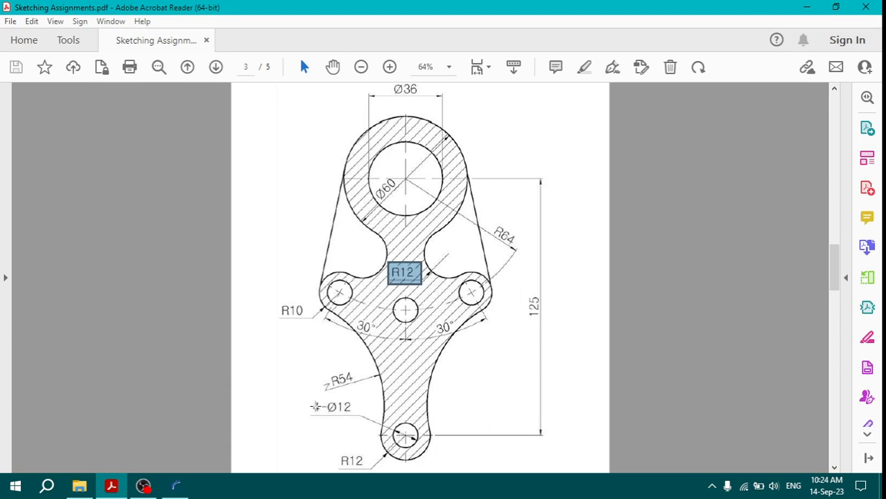
left_click_drag(310, 400, 372, 418)
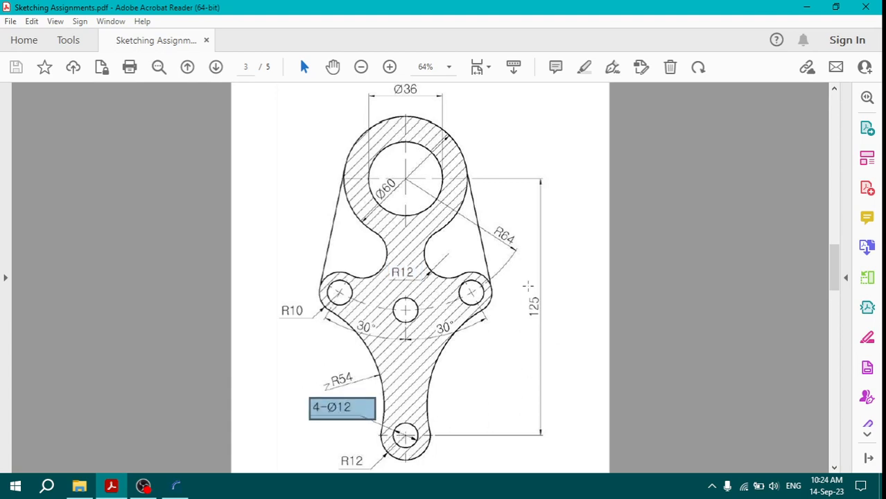
left_click_drag(527, 285, 545, 325)
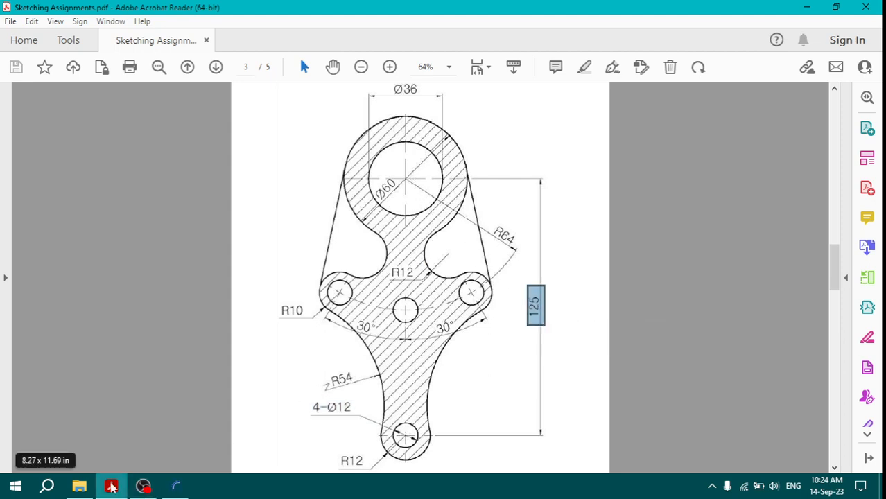
Step: Return to the sketch and draw a horizontal centerline about 131 below the large circles' center
left_click(175, 486)
scroll(504, 229, "up", 3)
scroll(485, 374, "down", 3)
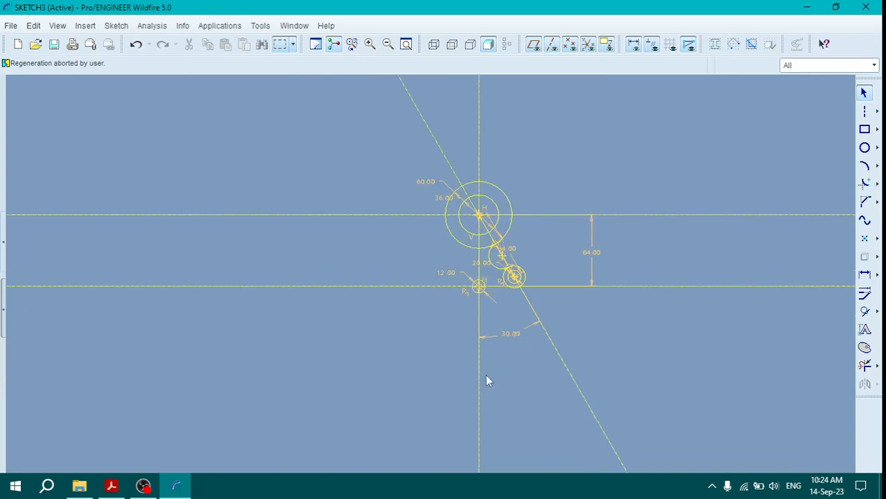
left_click(866, 113)
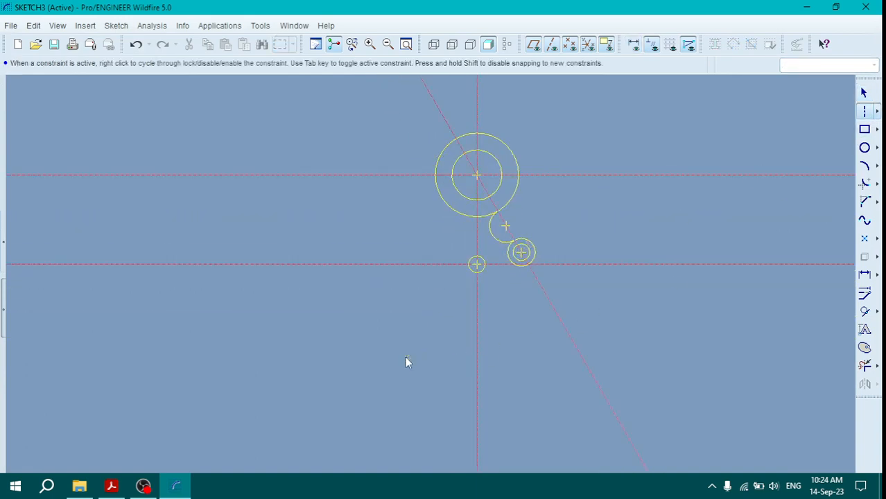
left_click(405, 357)
left_click(534, 358)
middle_click(624, 339)
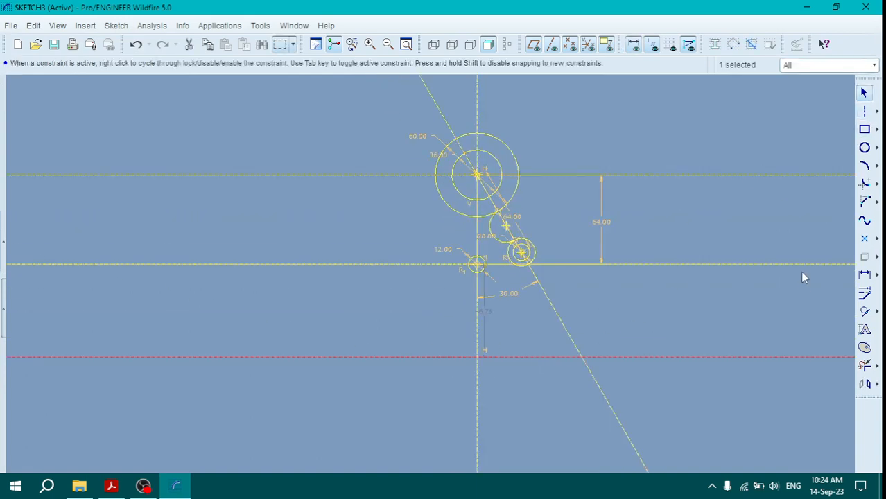
Step: Dimension the distance between the uppermost and lowest horizontal centerlines and set it to 125
left_click(864, 275)
left_click(692, 174)
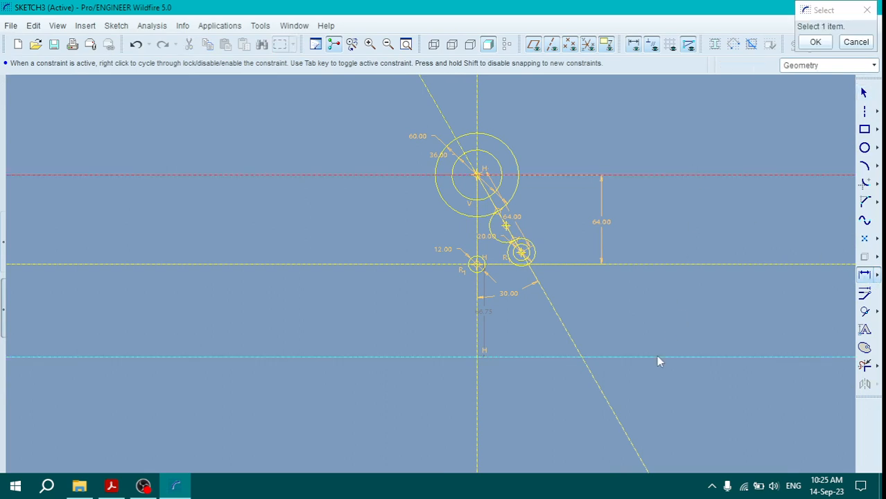
left_click(657, 358)
middle_click(622, 248)
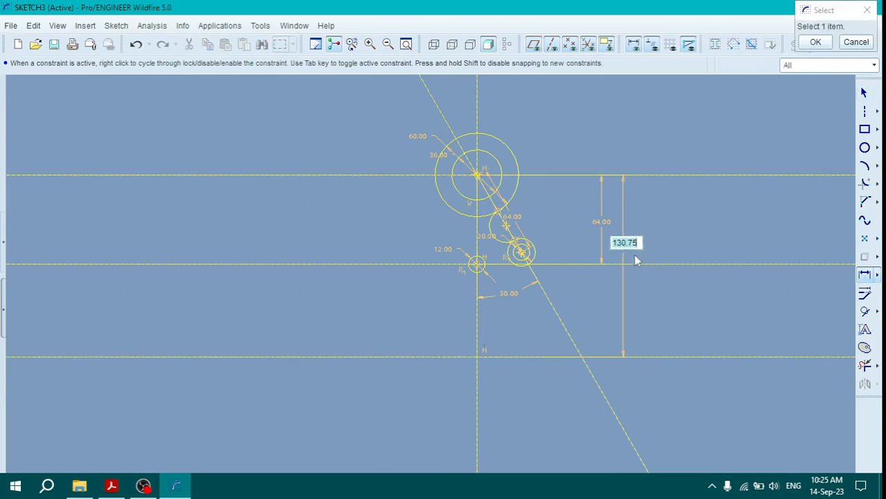
type("125")
key("Return")
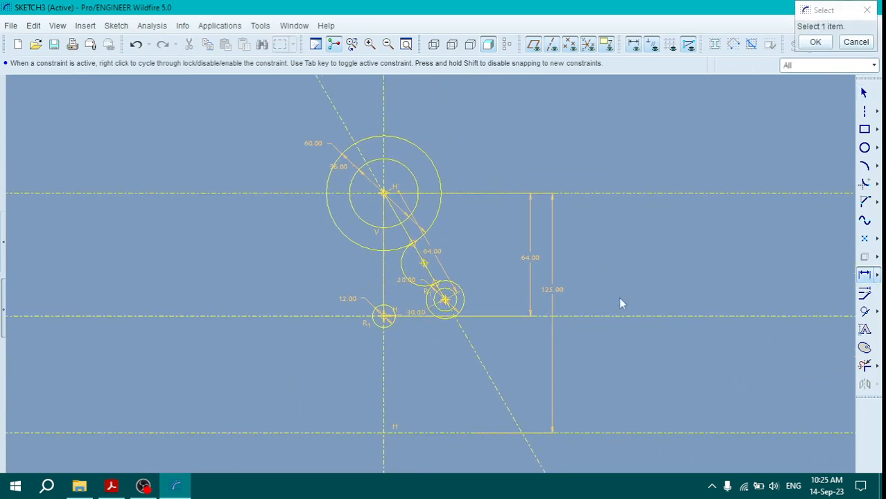
Step: Draw a circle where the vertical and lowest horizontal centerlines cross, with its radius equal to the diameter 12 hole
left_click(864, 148)
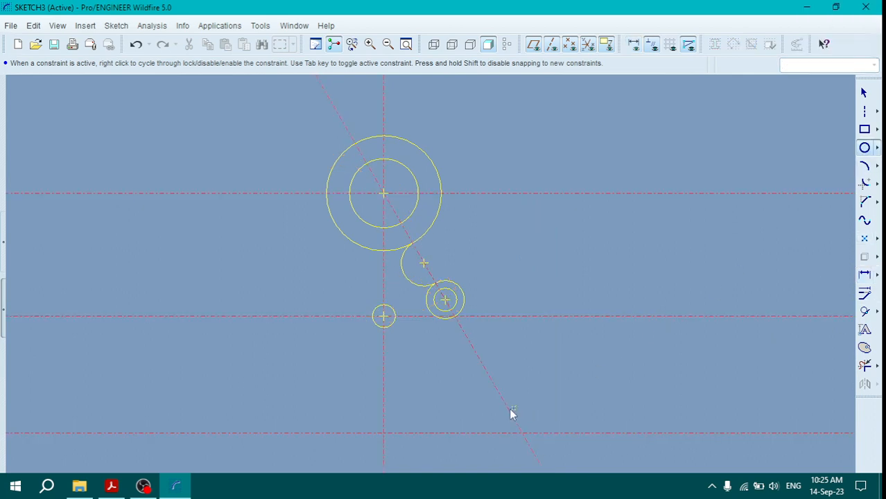
left_click(378, 424)
middle_click(407, 409)
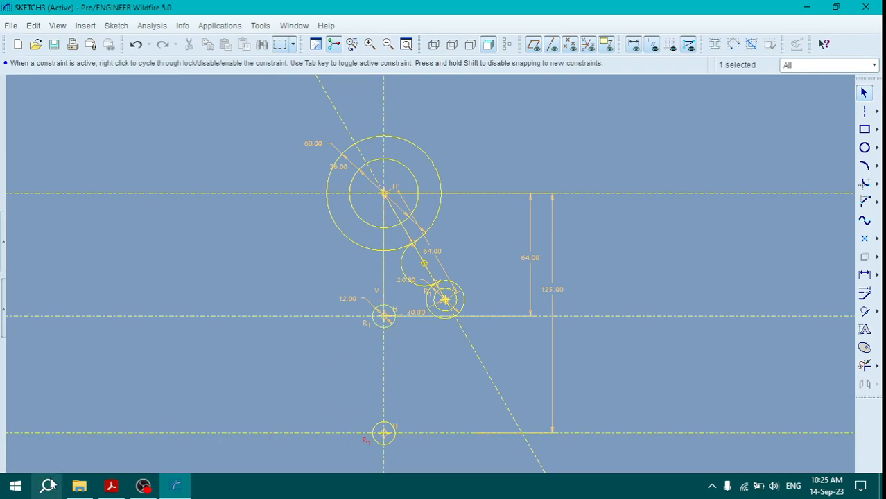
Step: Check the outer radius of the link's lower end in the reference PDF and return to the sketch
left_click(111, 486)
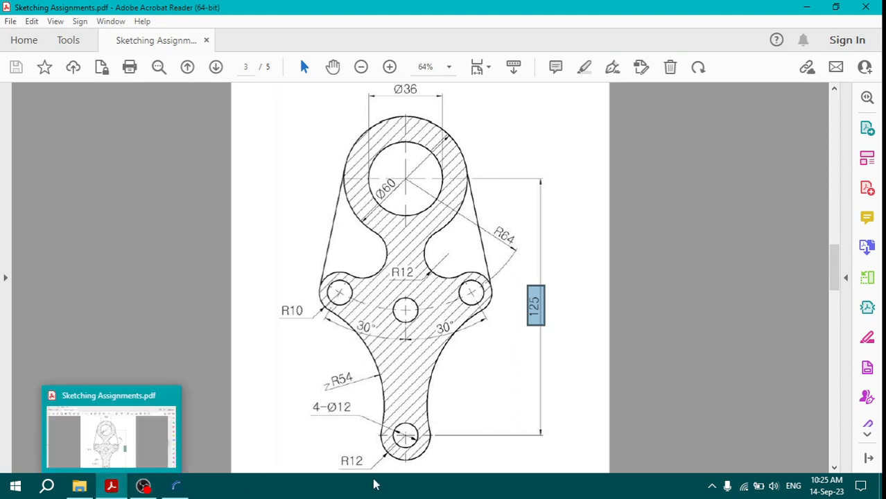
left_click_drag(332, 453, 376, 471)
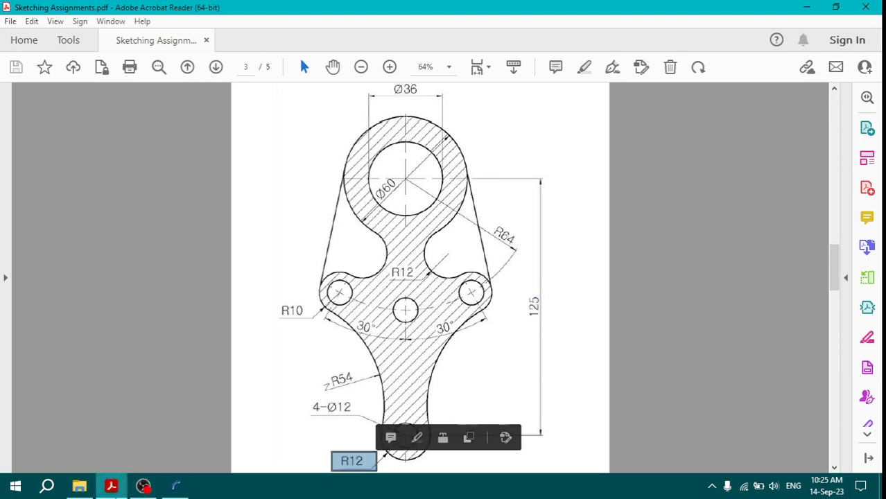
left_click(175, 486)
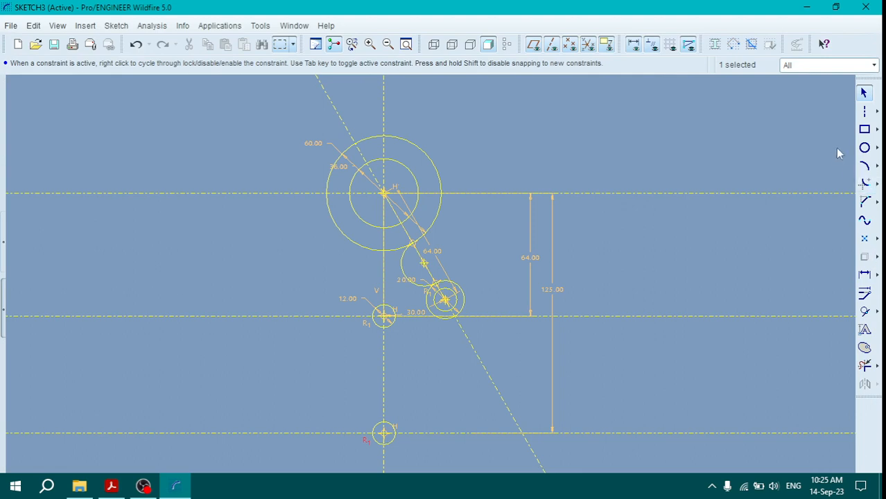
Step: Draw a circle concentric with the lowest hole and set its diameter to 24
left_click(864, 148)
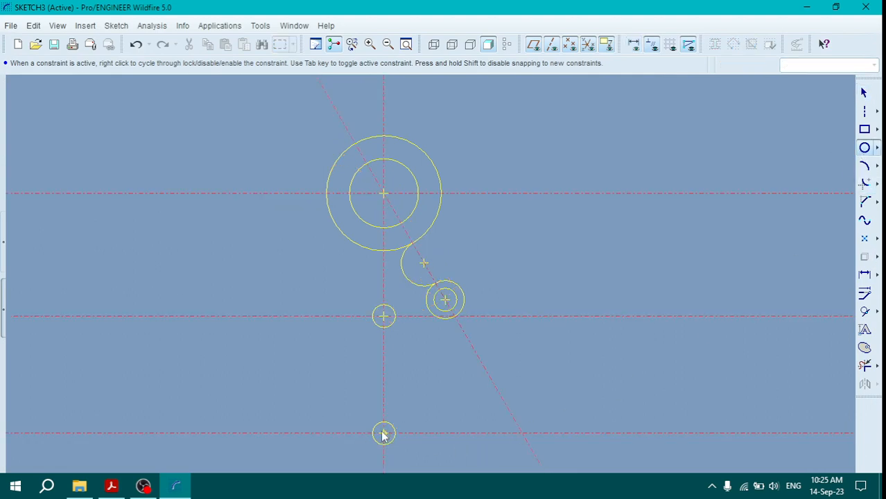
left_click(384, 433)
left_click(356, 430)
middle_click(416, 402)
double_click(335, 400)
type("24")
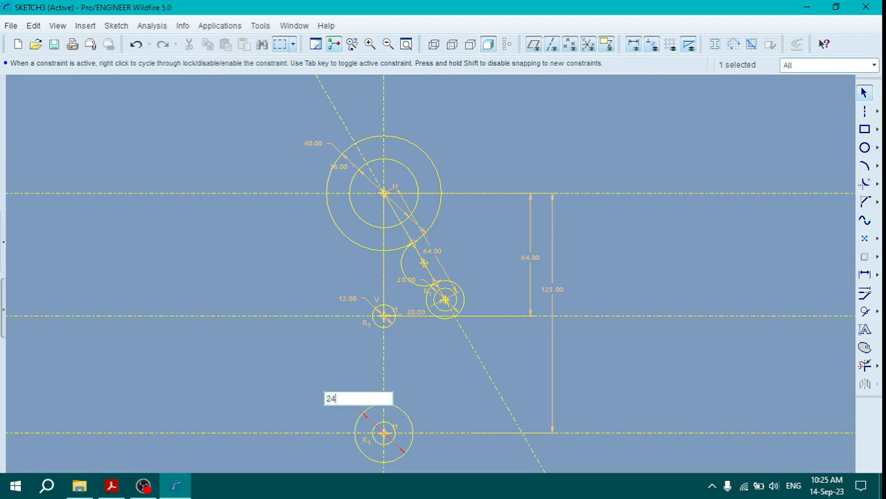
key("Return")
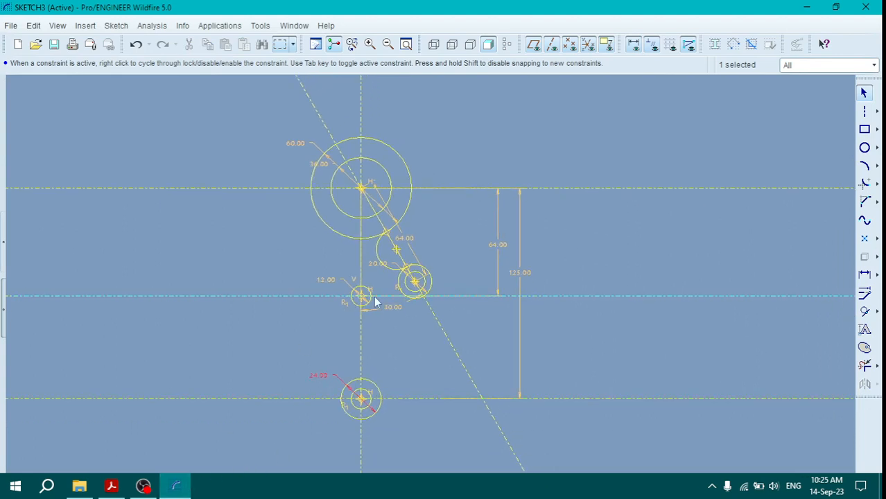
scroll(385, 309, "down", 3)
scroll(402, 341, "up", 3)
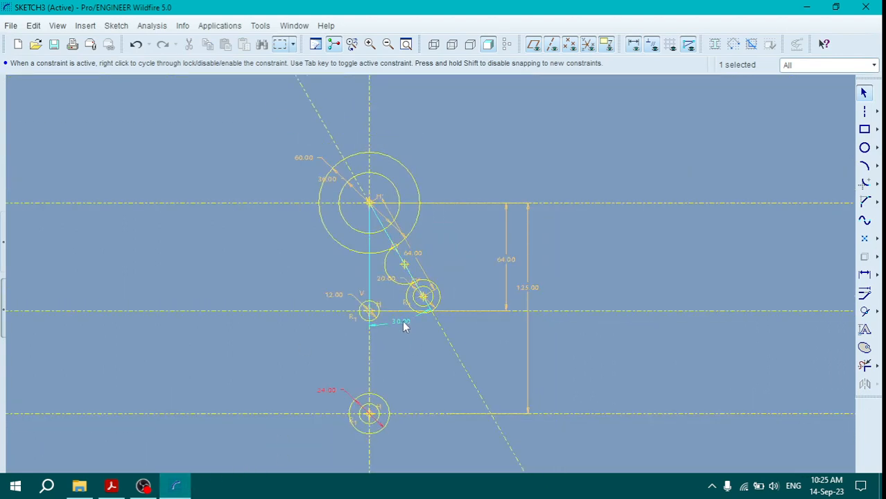
middle_click(410, 341)
scroll(463, 334, "up", 2)
scroll(463, 334, "down", 1)
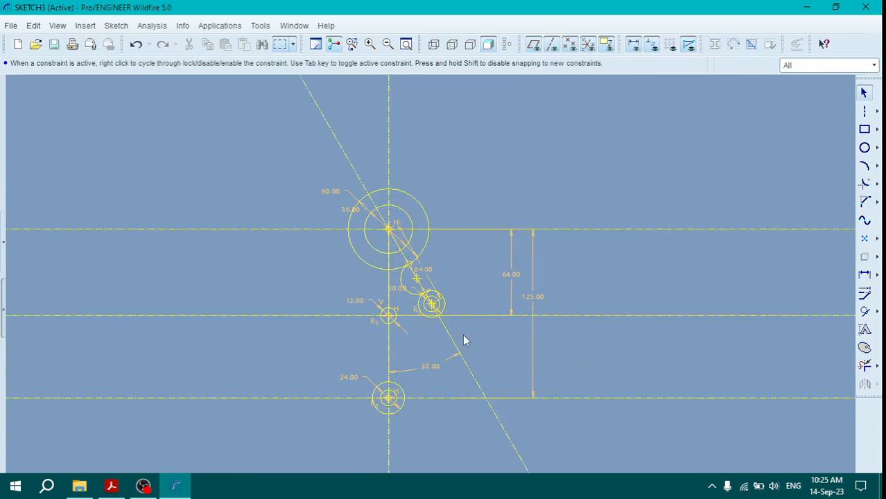
scroll(447, 338, "down", 1)
scroll(448, 326, "down", 2)
scroll(452, 293, "up", 1)
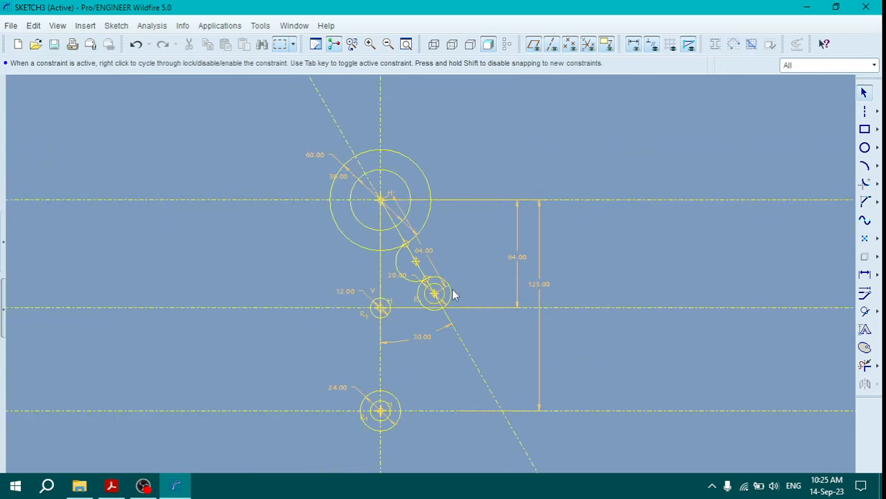
middle_click(448, 242)
scroll(424, 313, "down", 1)
Step: Examine the lower flank arc and its radius in the reference PDF and return to the sketch
left_click(110, 486)
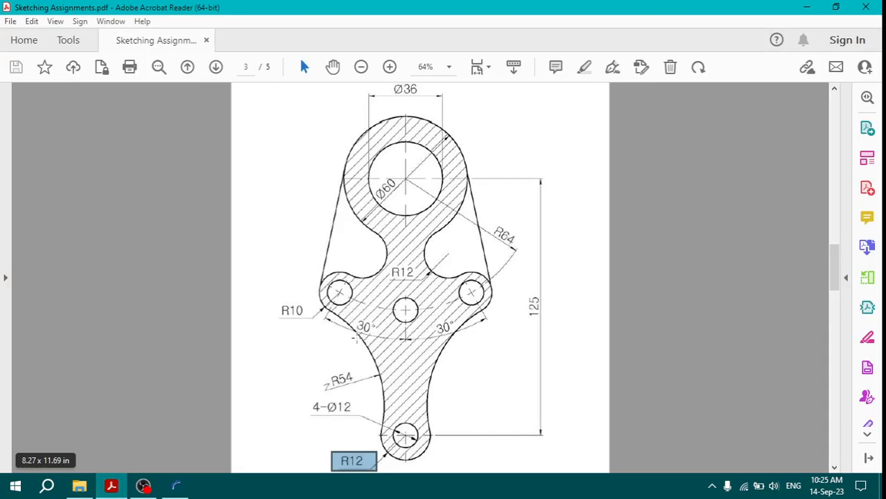
mouse_move(481, 313)
left_mouse_down()
mouse_move(459, 320)
mouse_move(424, 374)
mouse_move(407, 432)
left_mouse_up()
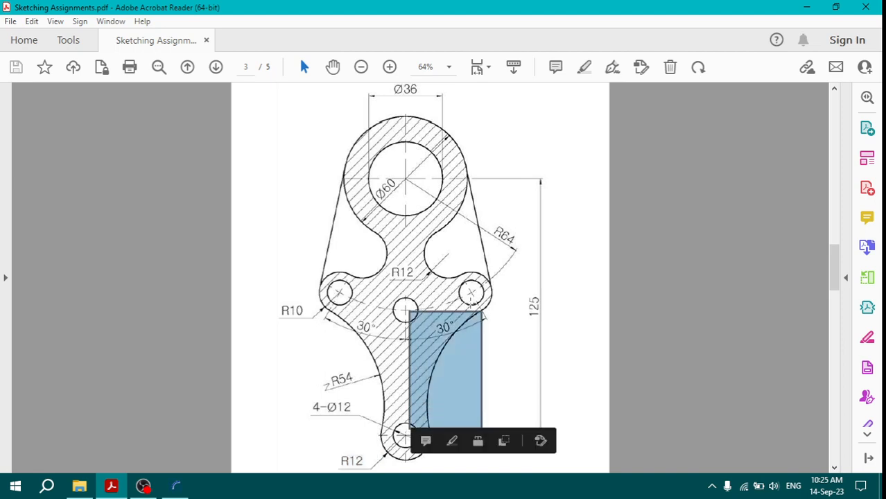
left_click(489, 323)
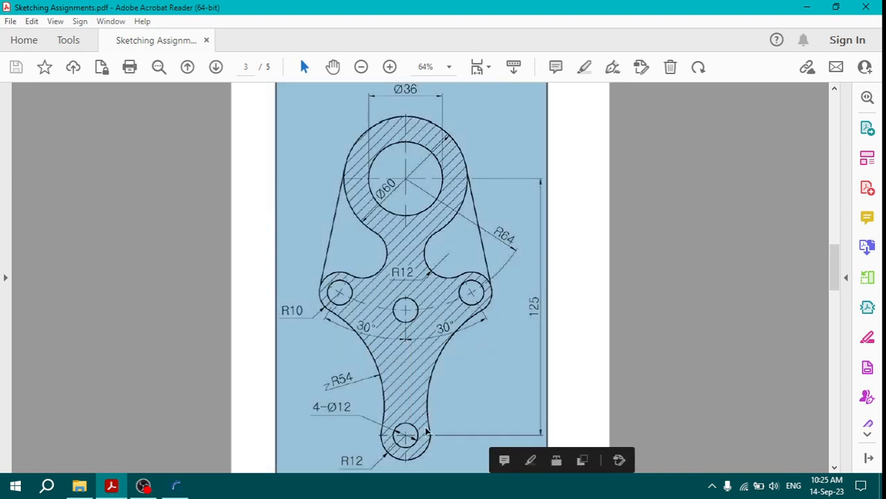
left_click(429, 447)
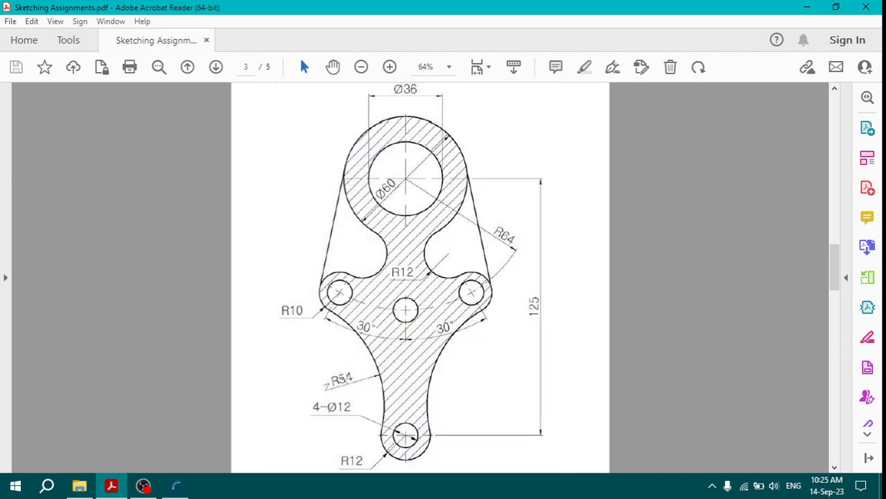
left_click_drag(318, 363, 363, 393)
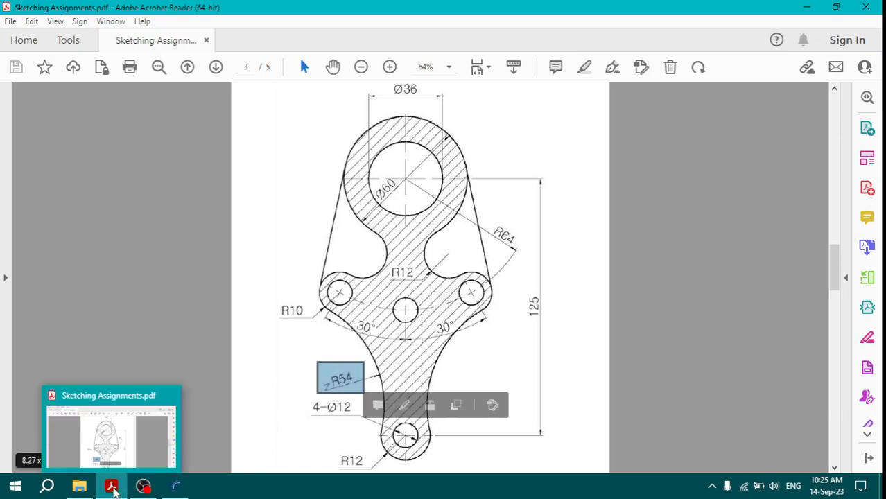
left_click(113, 489)
Step: Draw an arc of about 62 radius from the right side of the 24 circle to the lower right of the 20 circle
left_click(865, 165)
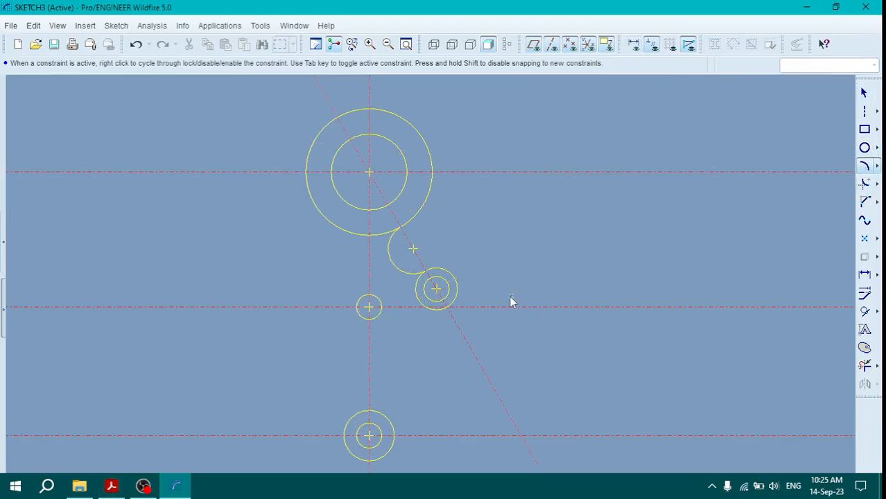
left_click(393, 428)
left_click(398, 373)
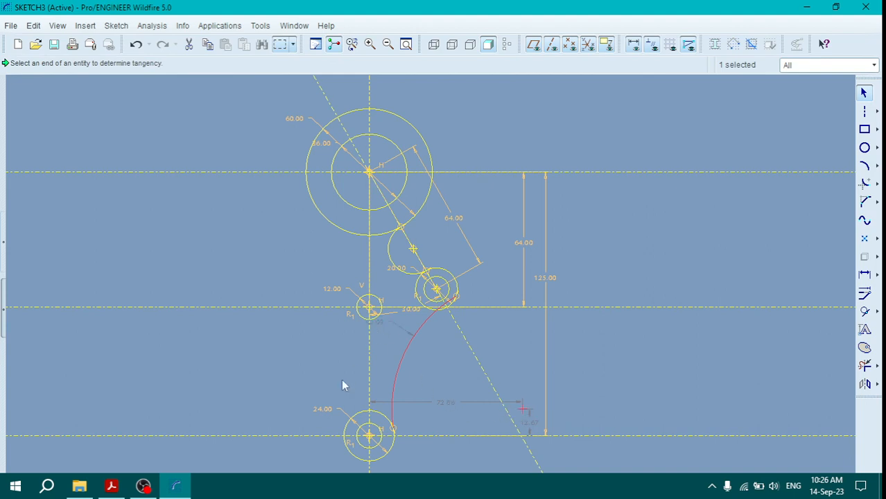
Step: Recheck the flank arc radius in the reference PDF and try to set the lower connecting arc's radius to 54
left_click(111, 486)
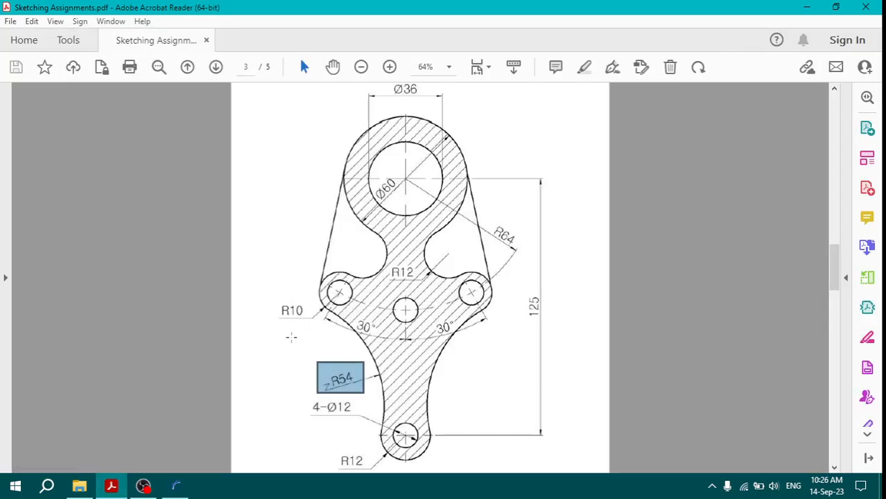
left_click(175, 487)
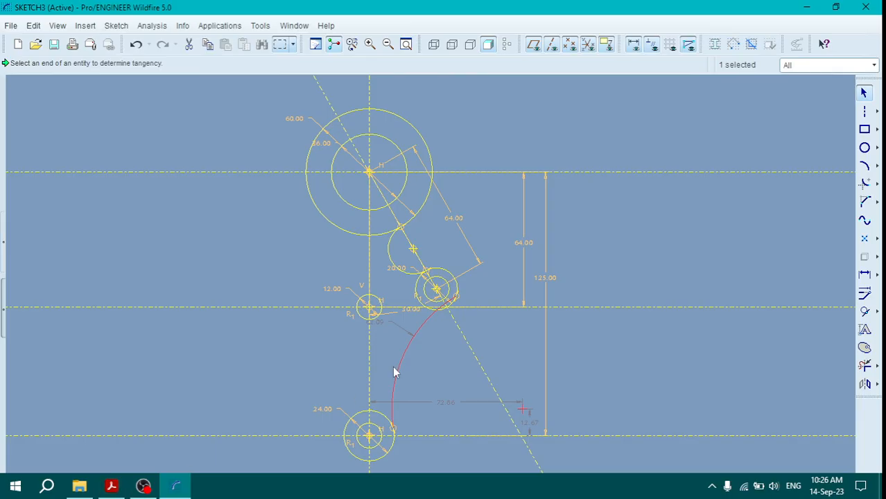
double_click(376, 324)
type("54")
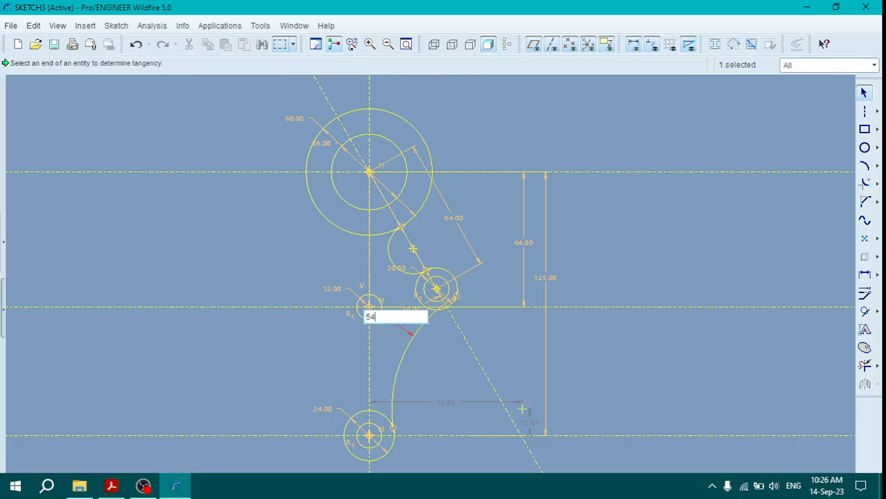
key("Return")
Step: Apply a tangent constraint between the diameter 20 circle and the upper end of the lower connecting arc
scroll(435, 342, "down", 2)
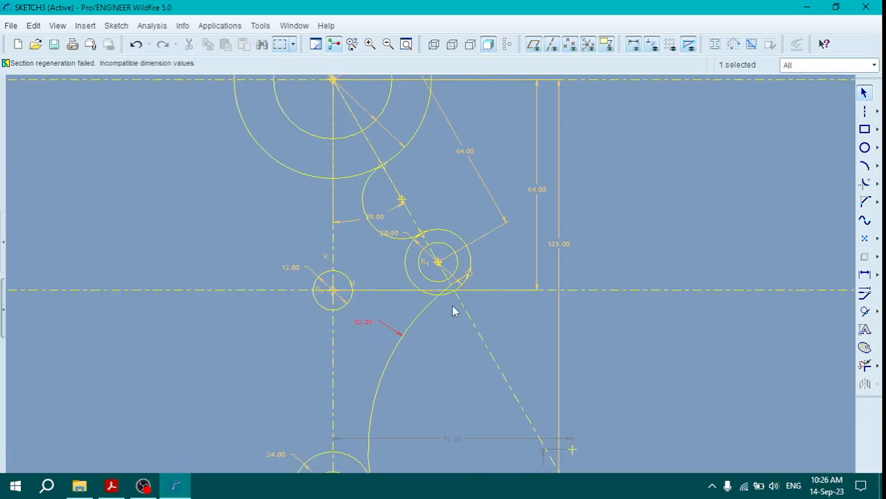
scroll(471, 331, "up", 1)
scroll(546, 307, "down", 3)
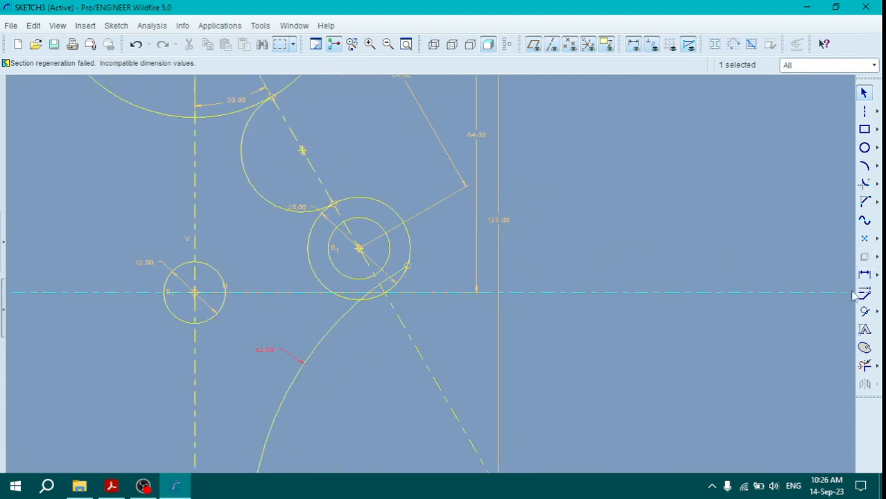
left_click(865, 312)
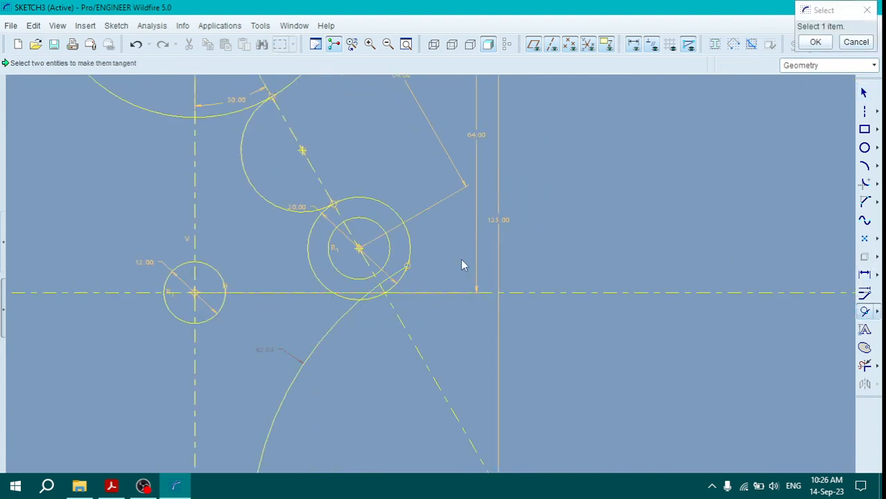
left_click(407, 267)
left_click(386, 279)
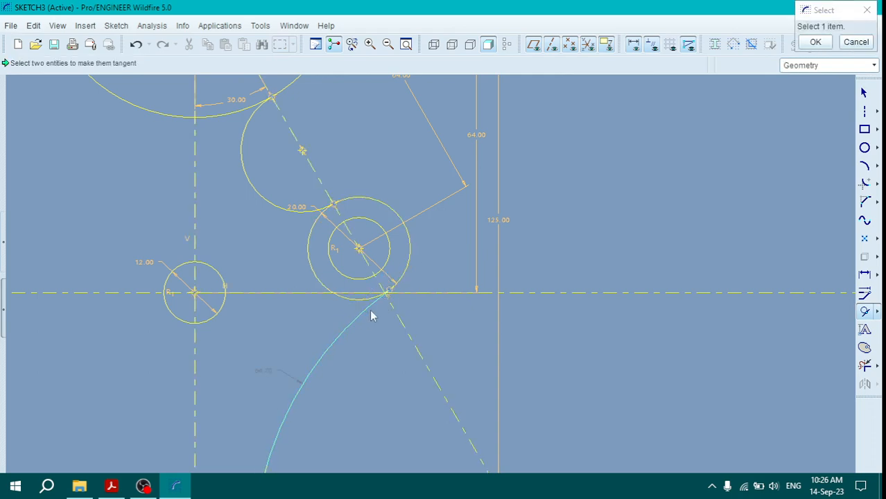
scroll(303, 380, "up", 5)
scroll(262, 426, "down", 3)
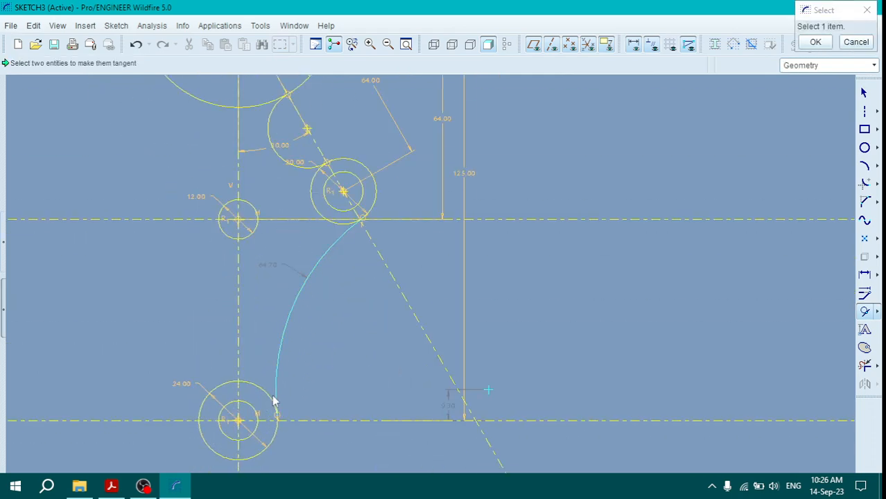
Step: Apply a tangent constraint between the diameter 24 circle and the lower end of the connecting arc
left_click(267, 395)
left_click(276, 385)
middle_click(299, 306)
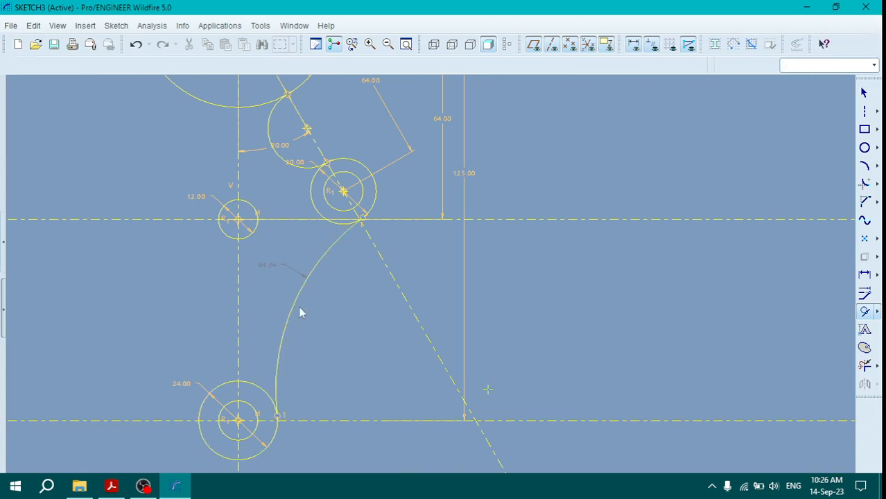
Step: Set the lower connecting arc's radius to 54
double_click(266, 264)
type("54")
key("Return")
scroll(492, 381, "up", 4)
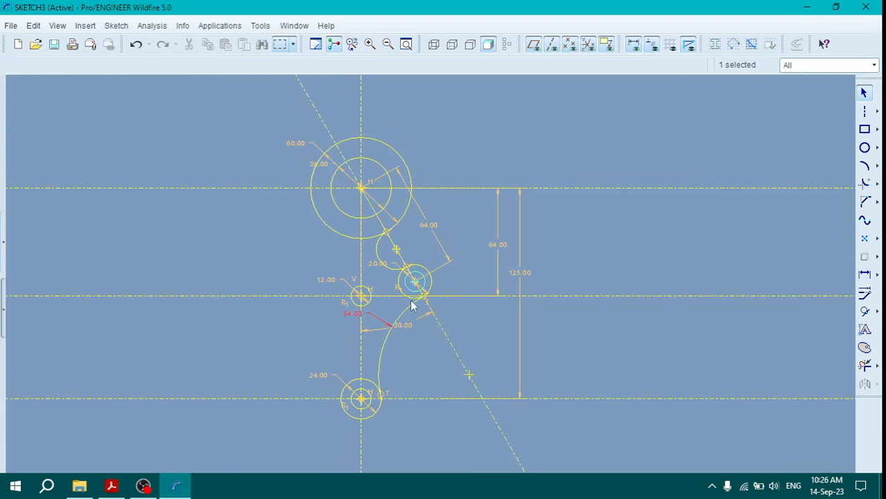
Step: Check the reference PDF and draw a line tangent to the right sides of the diameter 60 circle and the diameter 20 circle
left_click(112, 486)
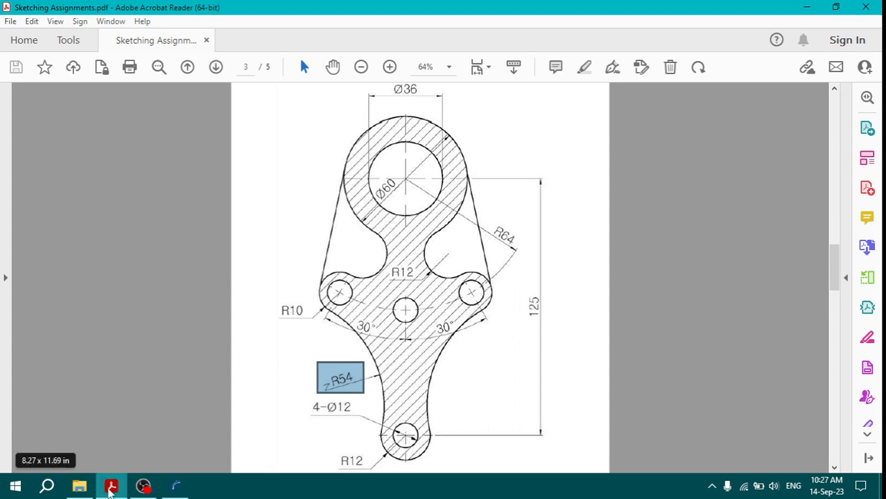
left_click(111, 487)
left_click(877, 112)
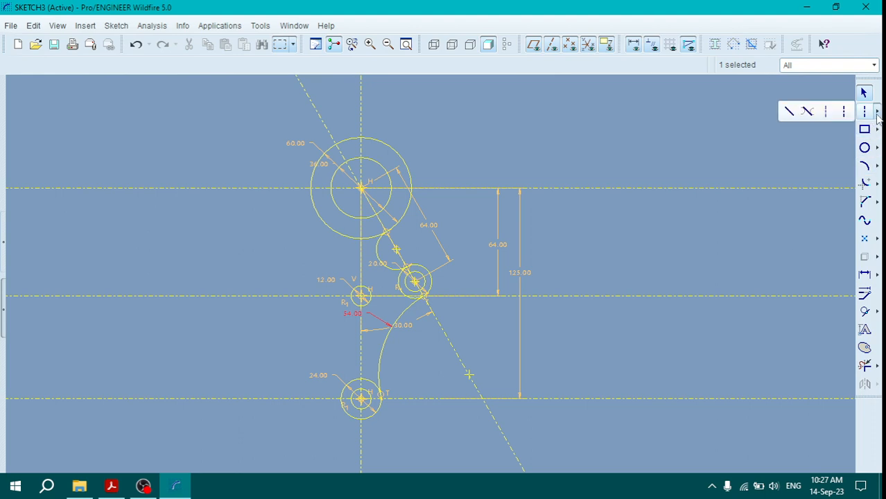
left_click(807, 112)
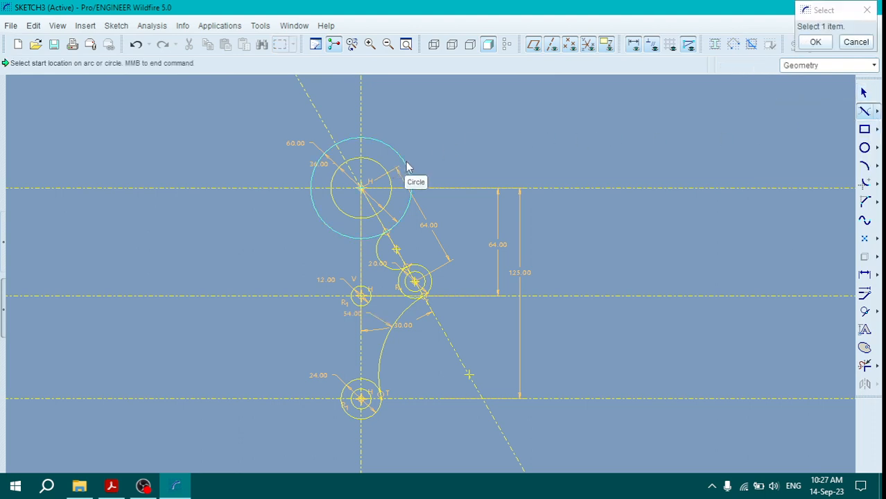
left_click(389, 145)
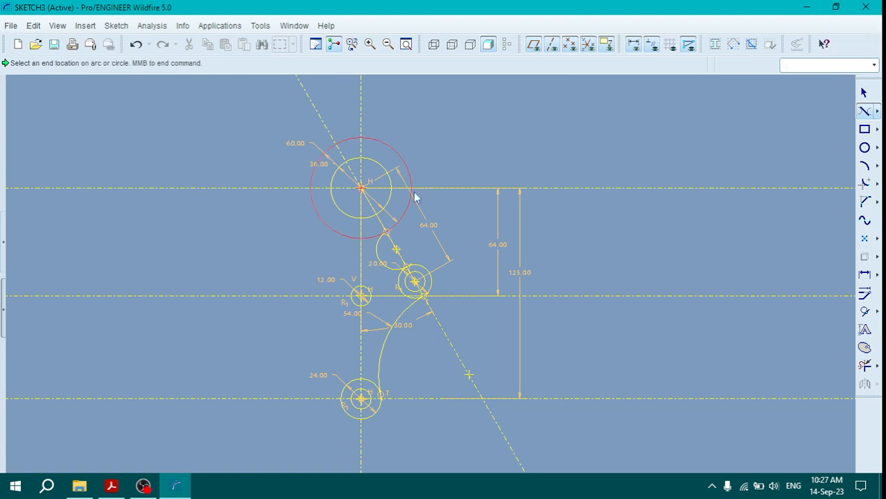
left_click(432, 287)
middle_click(454, 242)
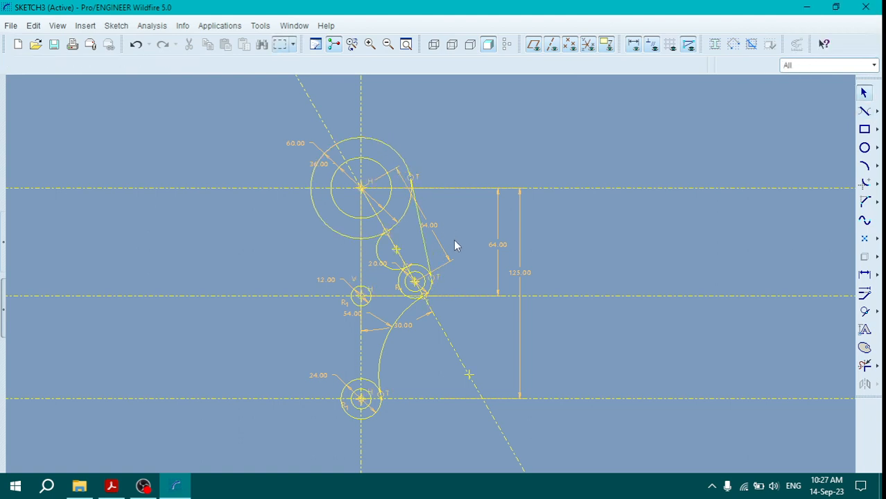
scroll(457, 232, "up", 2)
scroll(485, 249, "down", 2)
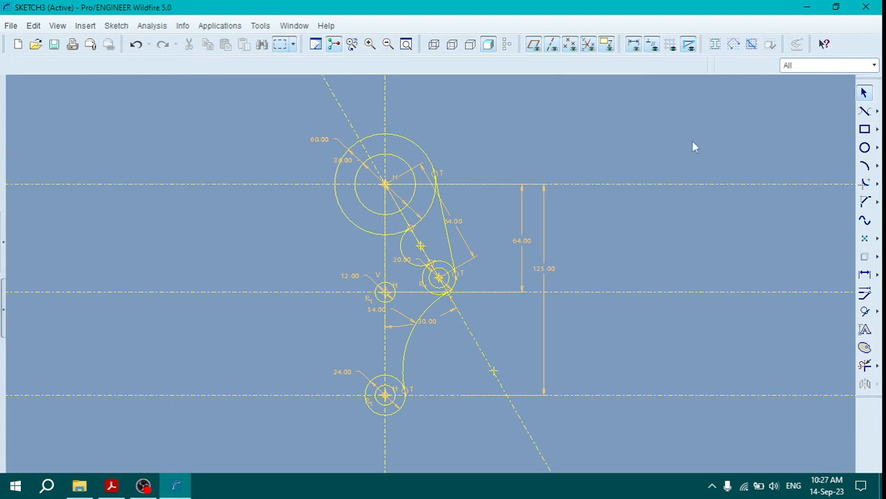
left_click(864, 114)
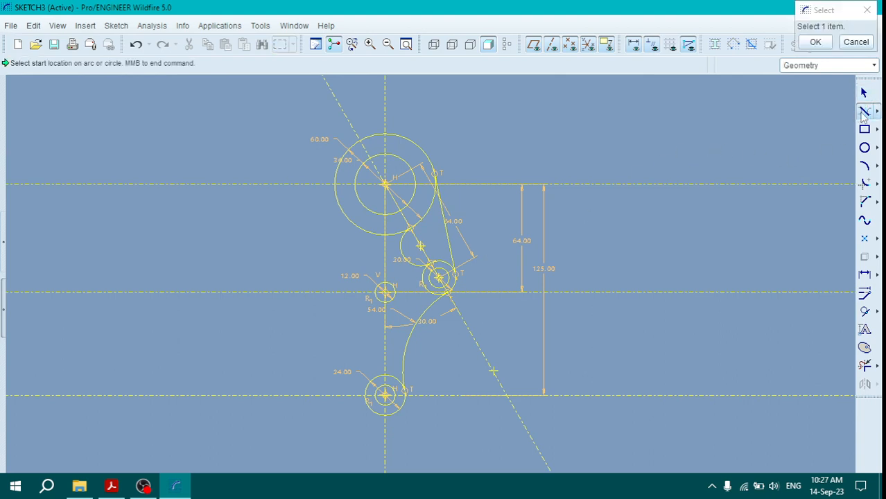
middle_click(787, 111)
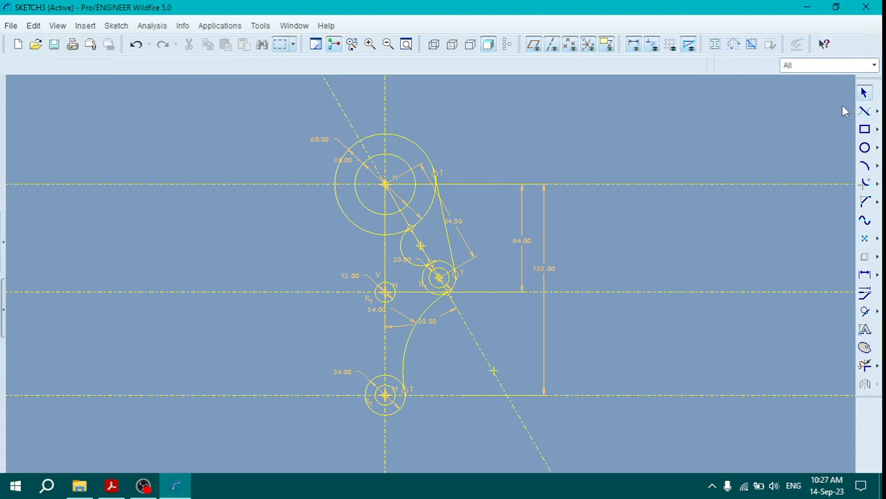
left_click(877, 111)
left_click(786, 111)
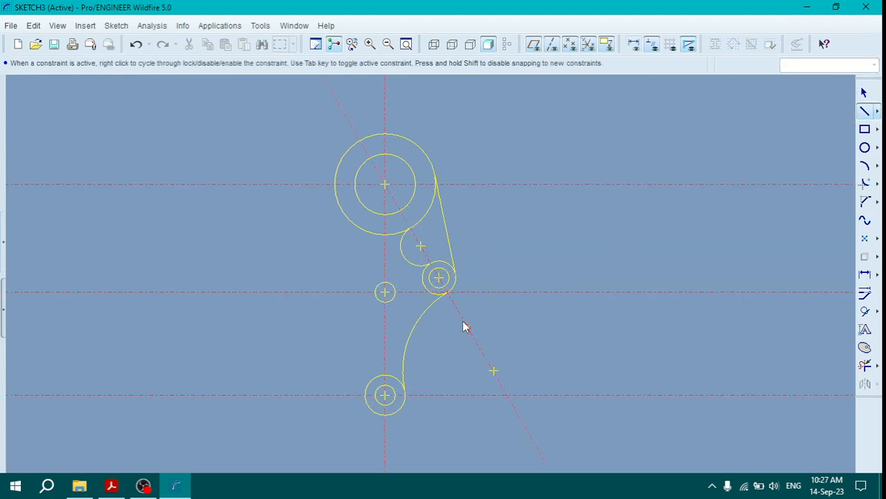
left_click(111, 486)
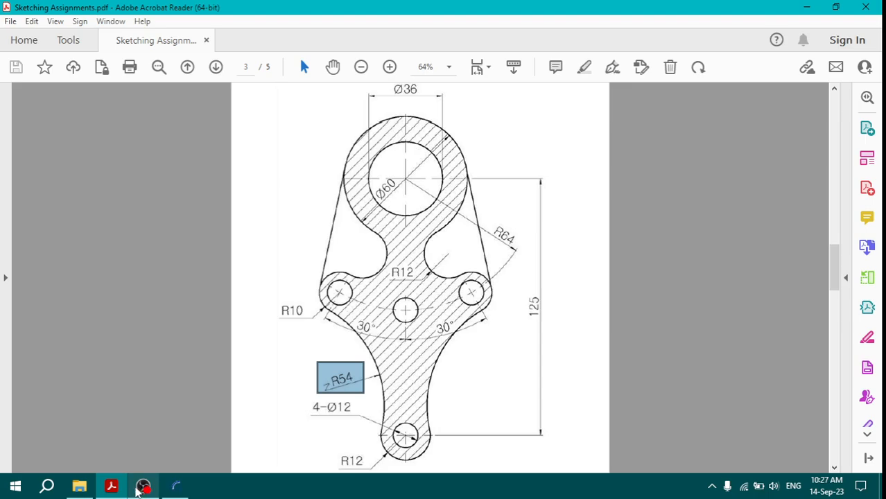
left_click(176, 486)
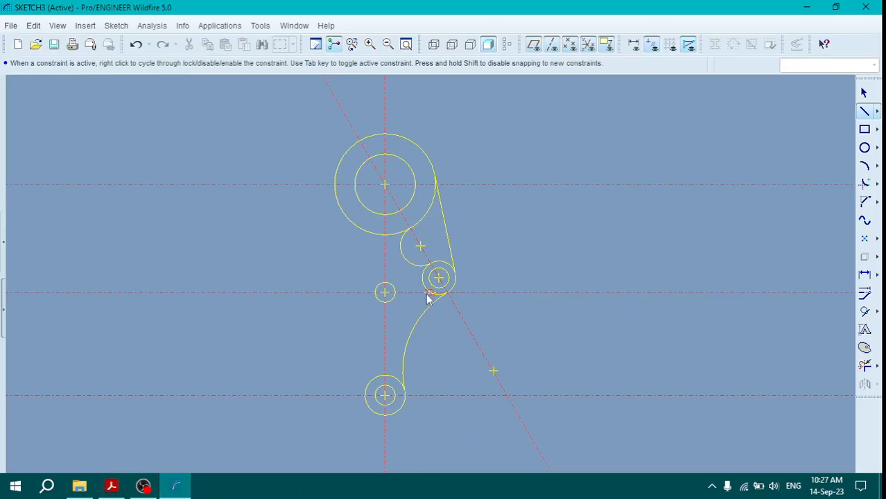
middle_click(485, 202)
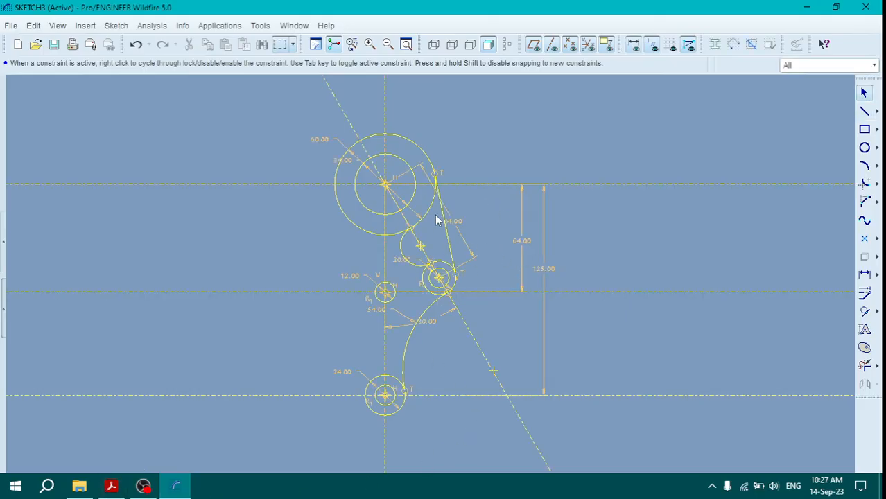
left_click(424, 251)
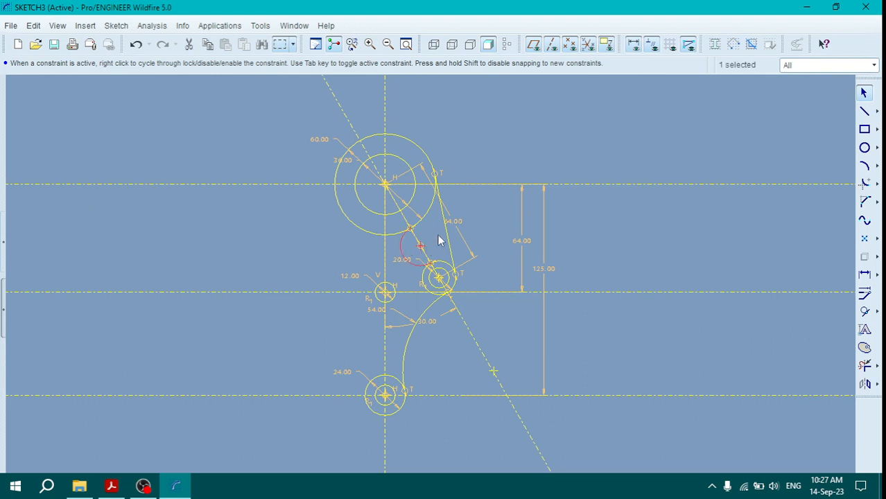
left_click(447, 229, "ctrl")
left_click(569, 284)
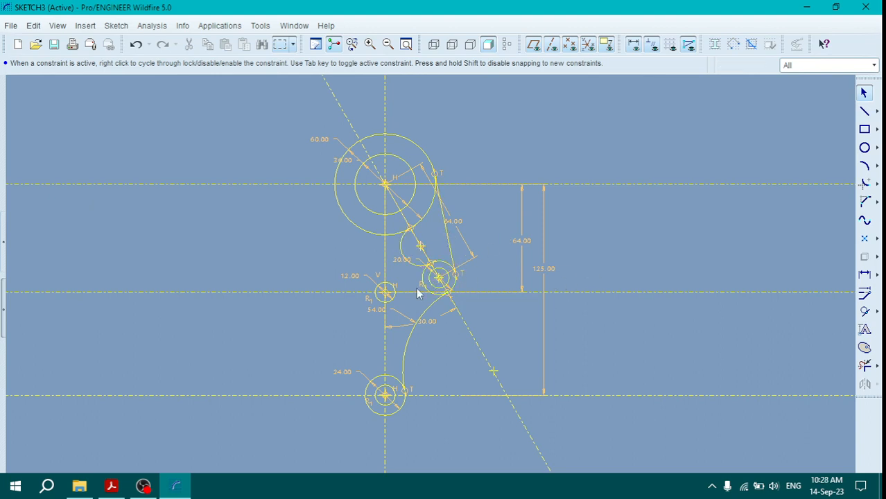
Step: Trim the inner portions of the diameter 20 and 24 circles and the 60 circle's segment between the vertical centerline and the small arc
scroll(418, 290, "down", 2)
scroll(414, 277, "down", 1)
scroll(402, 253, "up", 1)
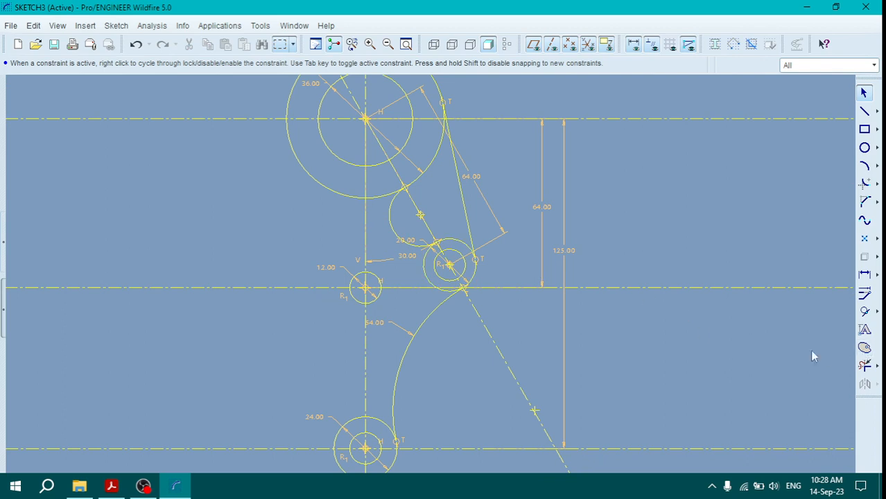
left_click(864, 365)
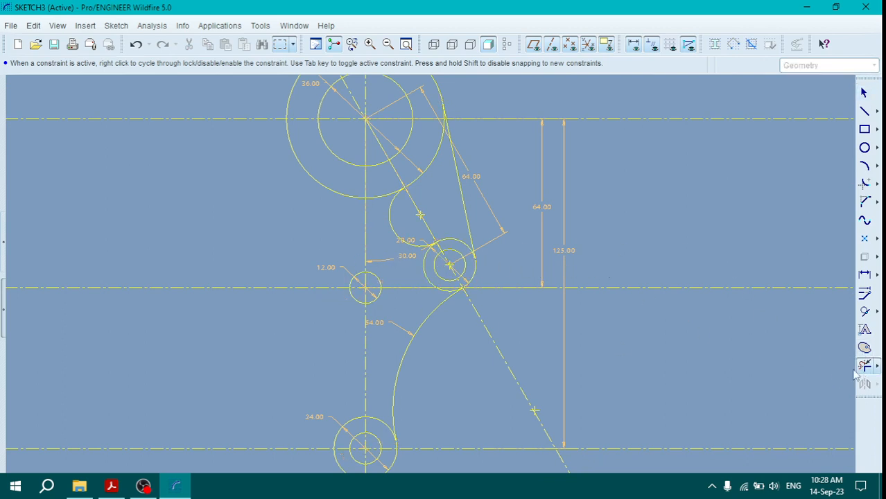
left_click(424, 271)
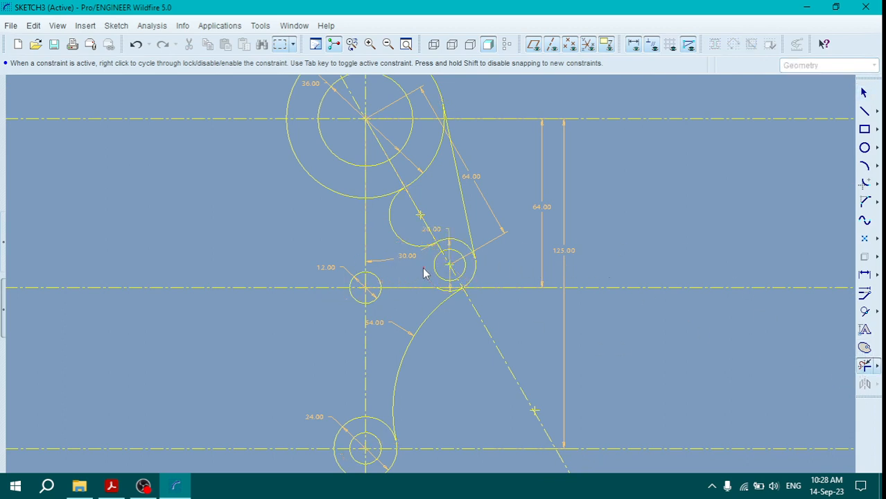
left_click(378, 425)
left_click(442, 294)
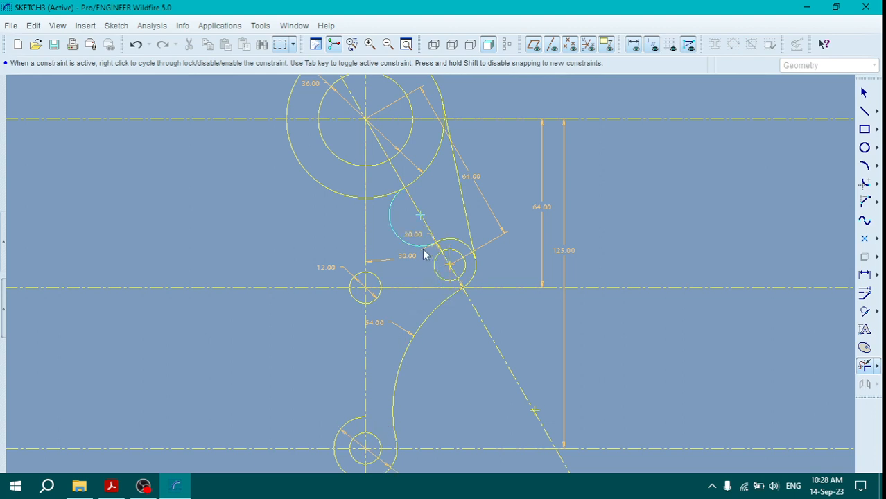
scroll(423, 255, "up", 2)
scroll(448, 253, "down", 2)
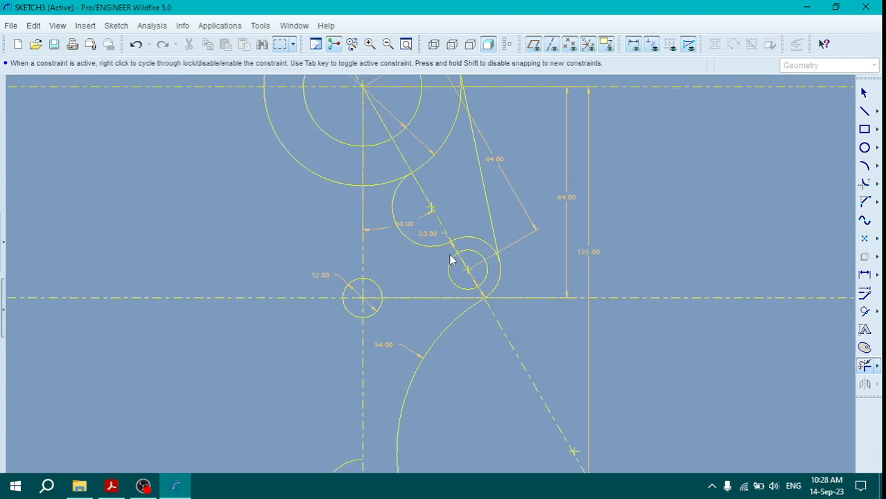
scroll(402, 214, "down", 3)
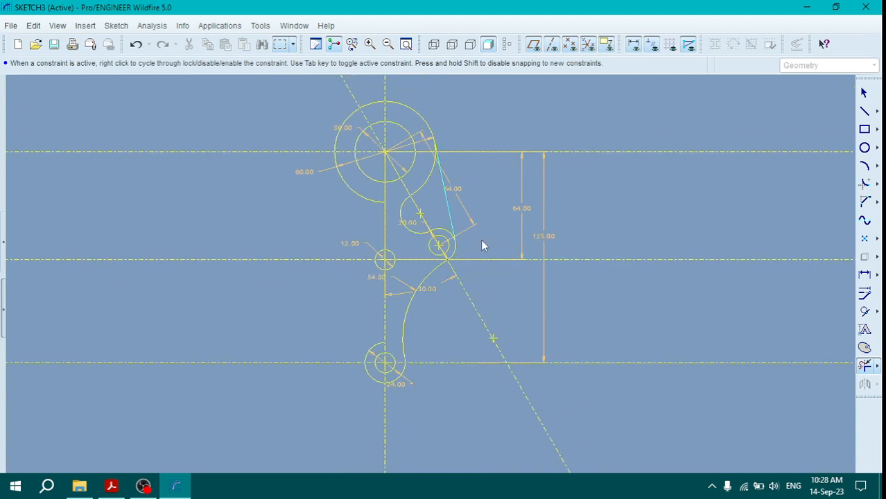
middle_click(602, 208)
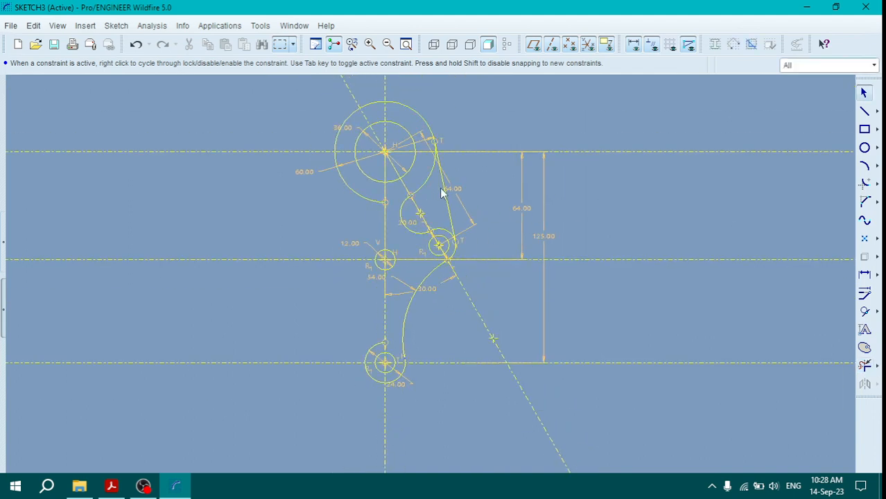
Step: Mirror the small arc, the trimmed 20 arc, its inner hole and the 54 radius arc about the vertical centerline
left_click(405, 219)
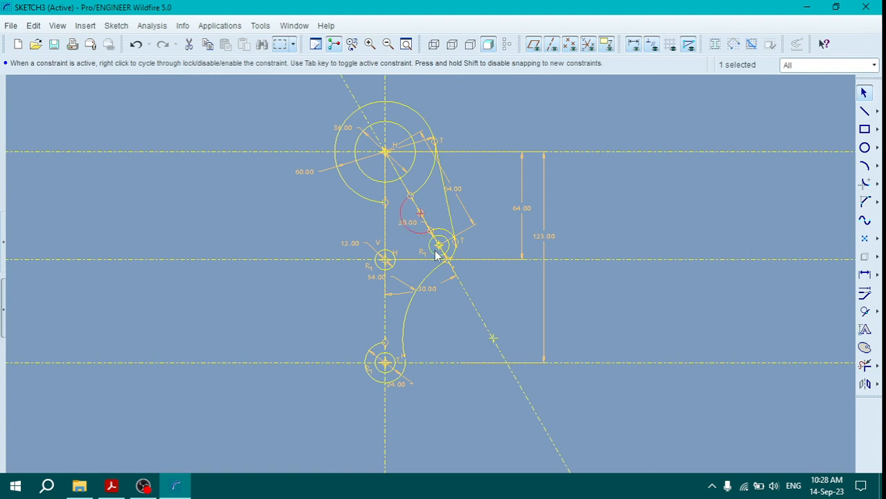
left_click(420, 281, "ctrl")
left_click(447, 248, "ctrl")
left_click(444, 245, "ctrl")
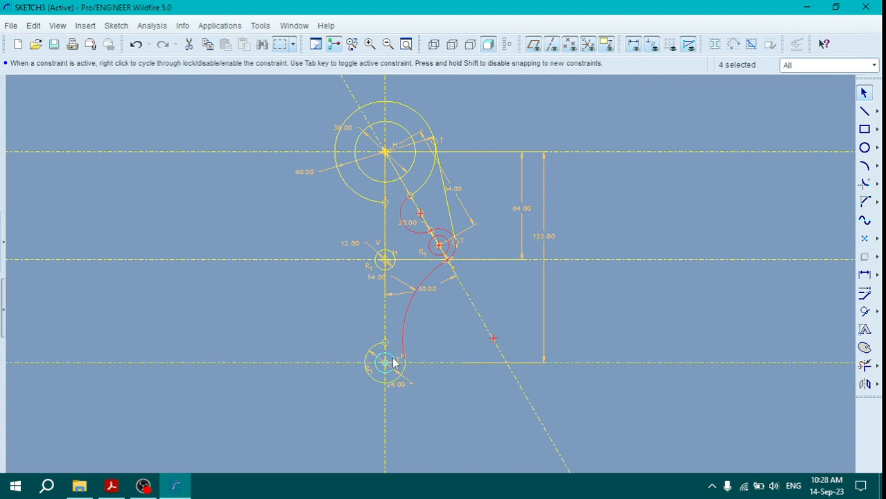
left_click(864, 383)
left_click(385, 231)
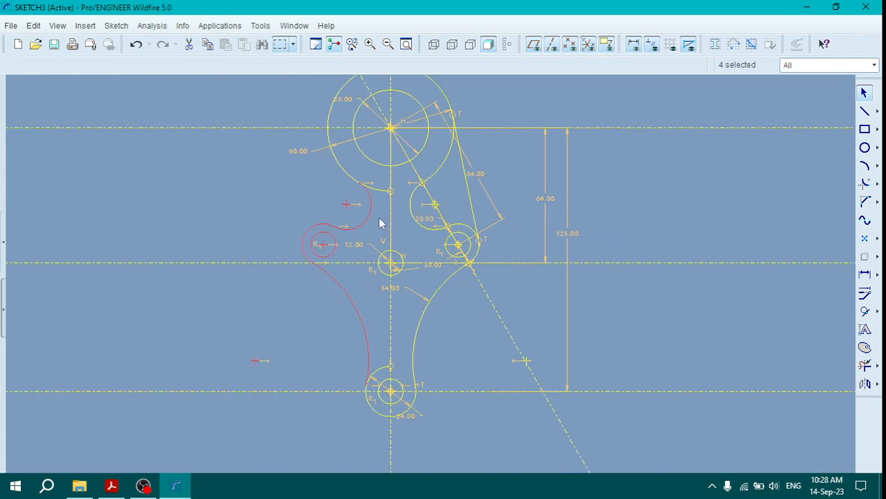
Step: Trim the leftover segments of the 60 and 24 circles between the vertical centerline and the mirrored arcs
left_click(864, 366)
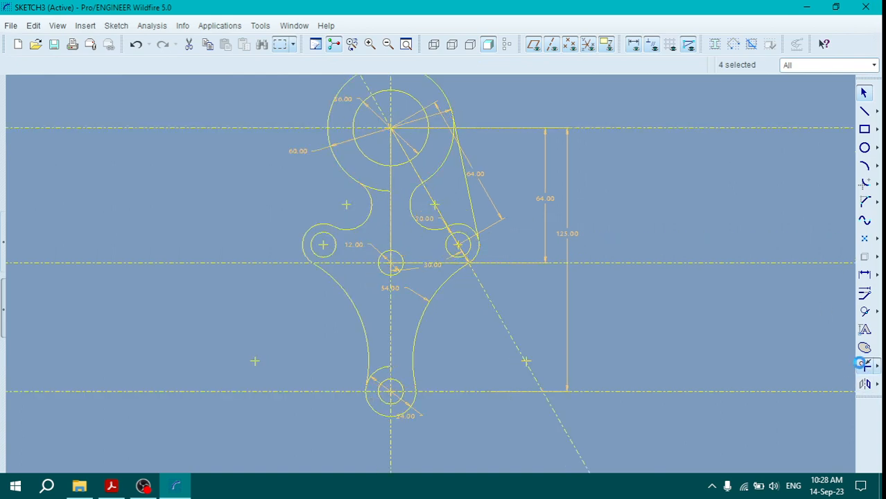
left_click(376, 190)
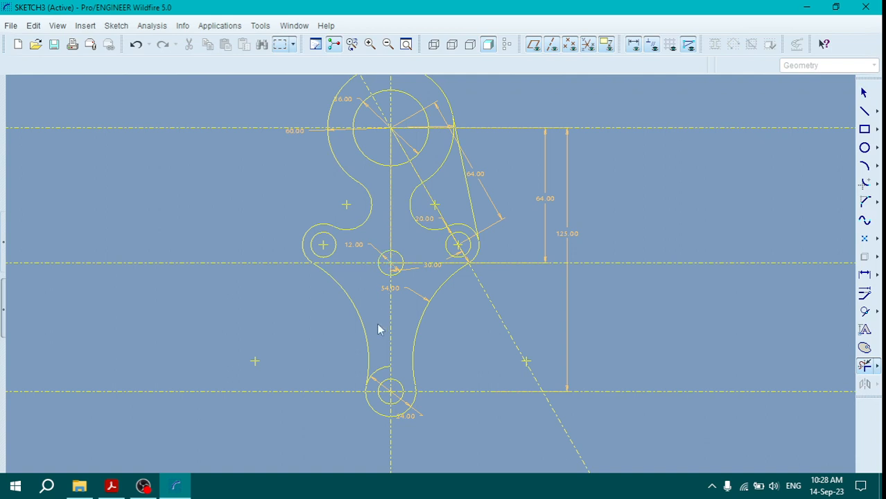
left_click(382, 368)
middle_click(537, 285)
Step: Mirror the right tangent line about the vertical centerline
left_click(469, 196)
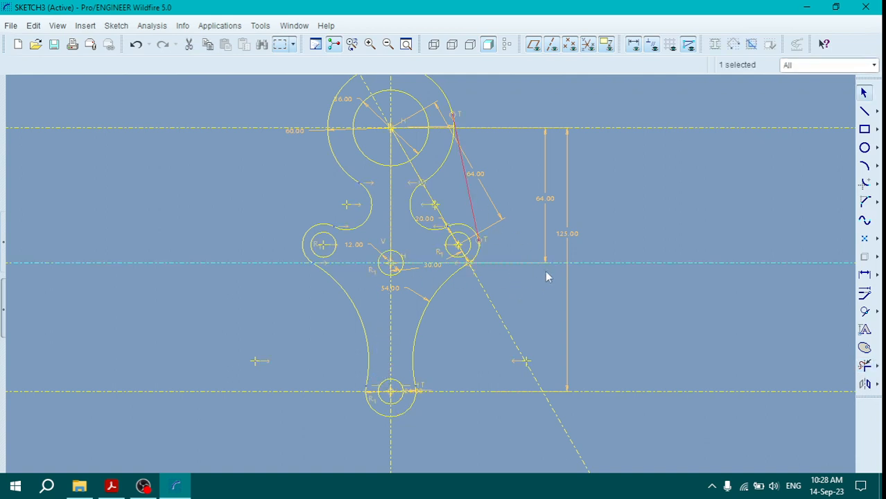
left_click(864, 382)
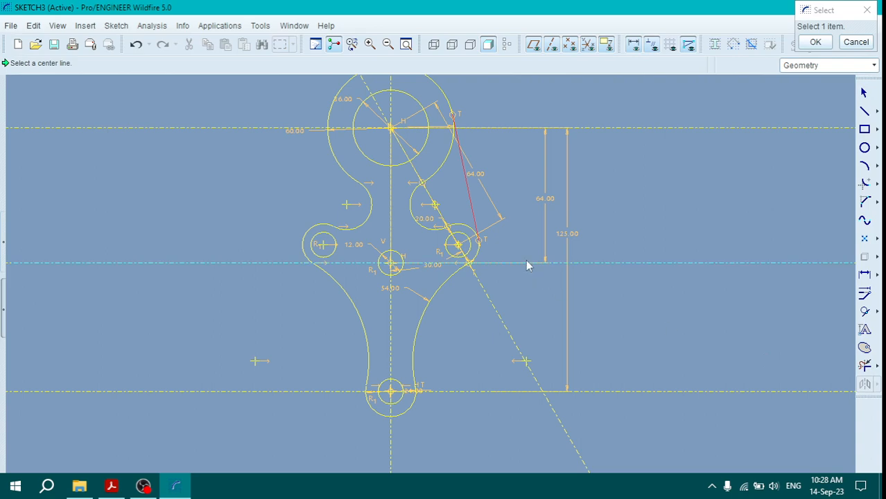
left_click(391, 216)
scroll(461, 241, "down", 2)
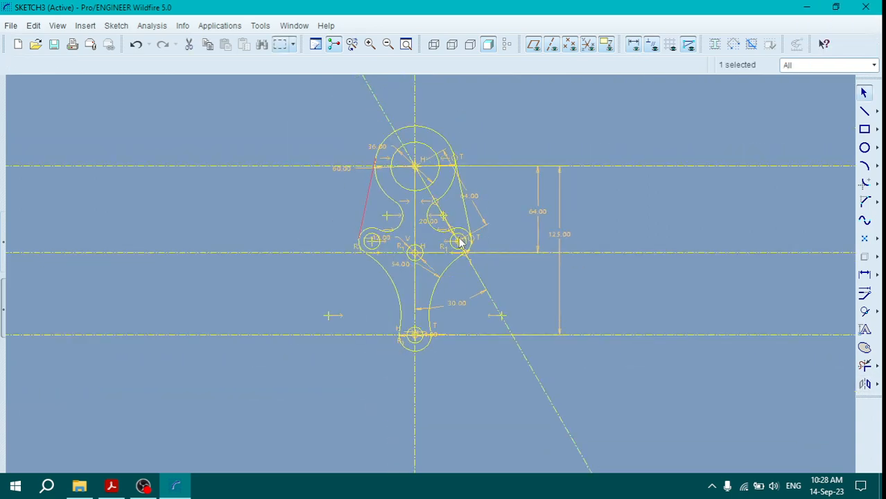
scroll(461, 242, "down", 1)
scroll(426, 298, "up", 2)
scroll(466, 224, "down", 2)
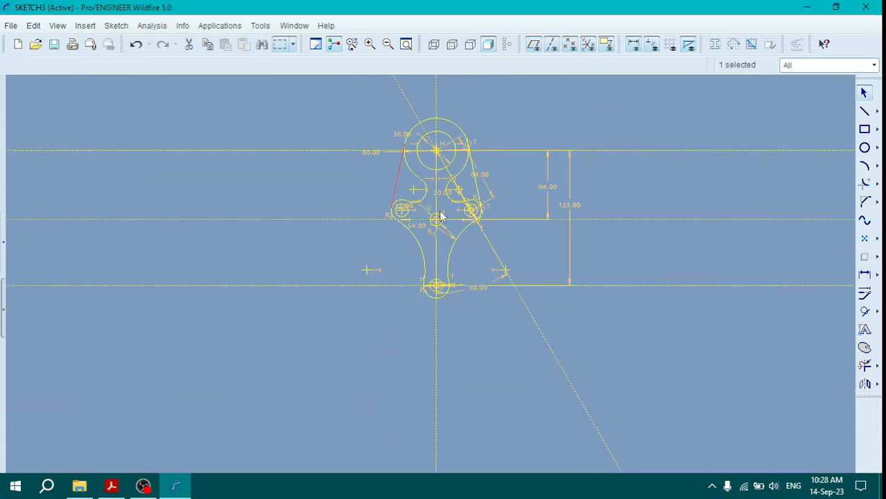
scroll(387, 128, "up", 2)
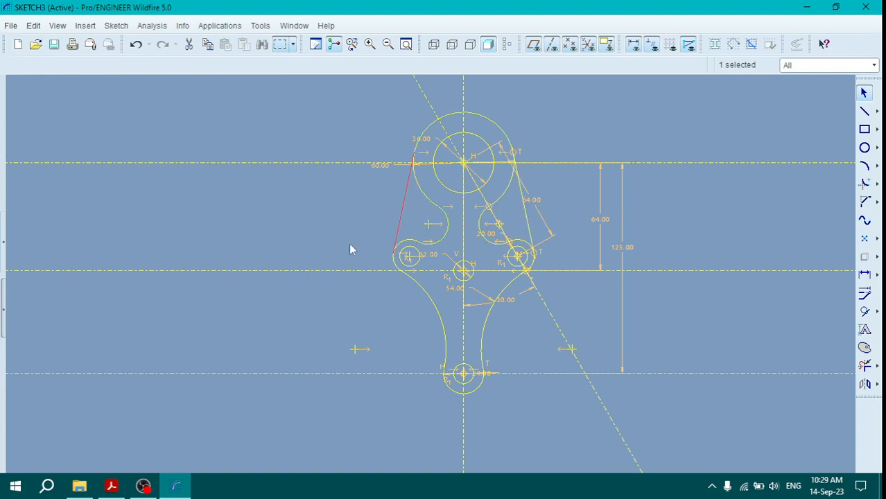
left_click(332, 206)
Step: Compare the plate outline with the reference PDF, return to the sketch and start the Line tool
left_click(111, 486)
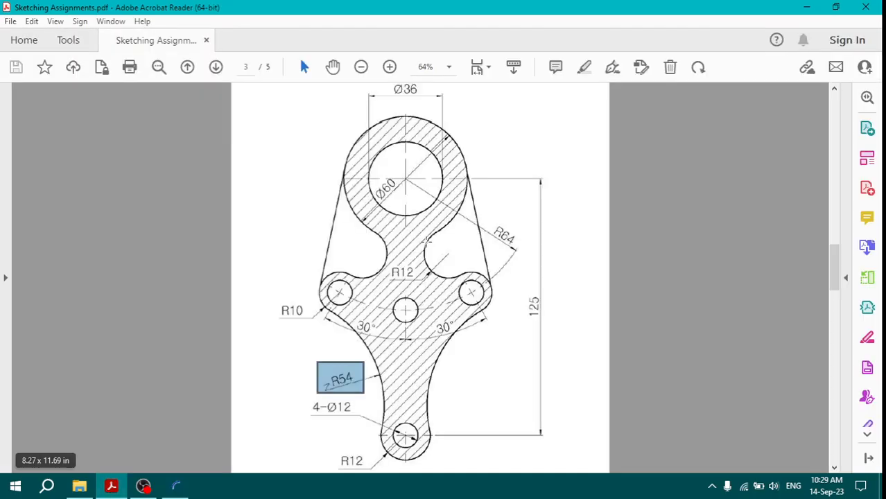
key("alt+Tab")
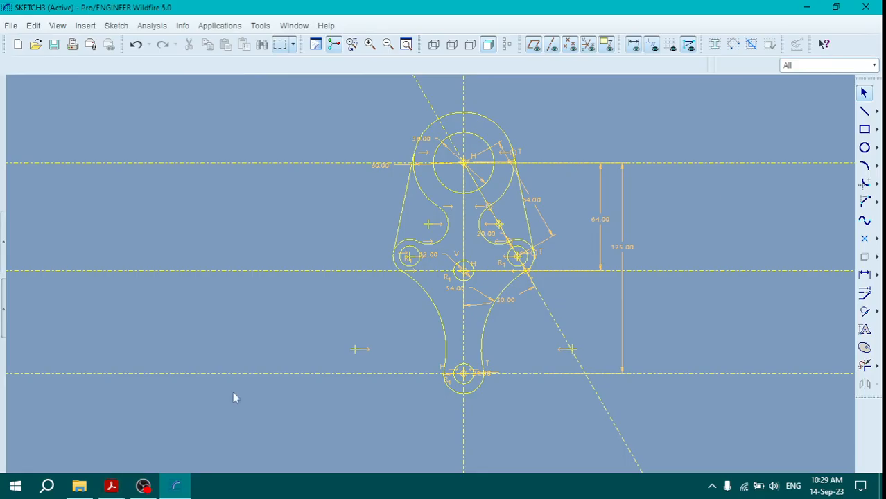
left_click(865, 113)
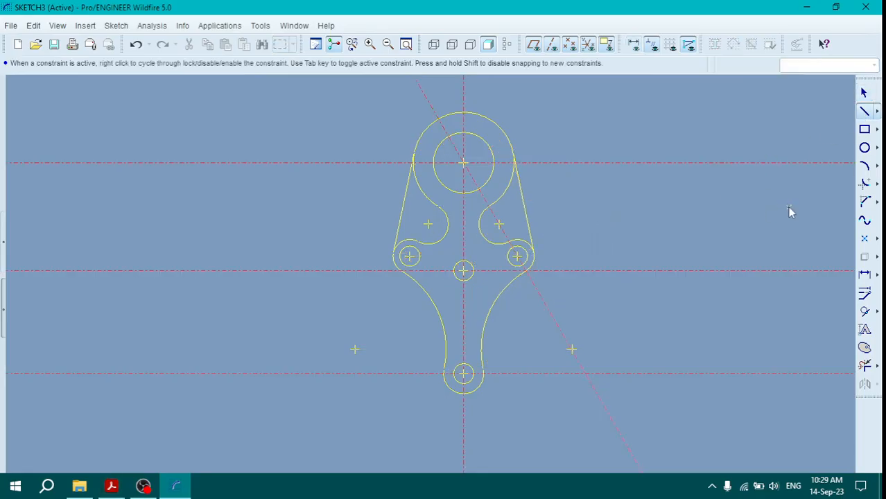